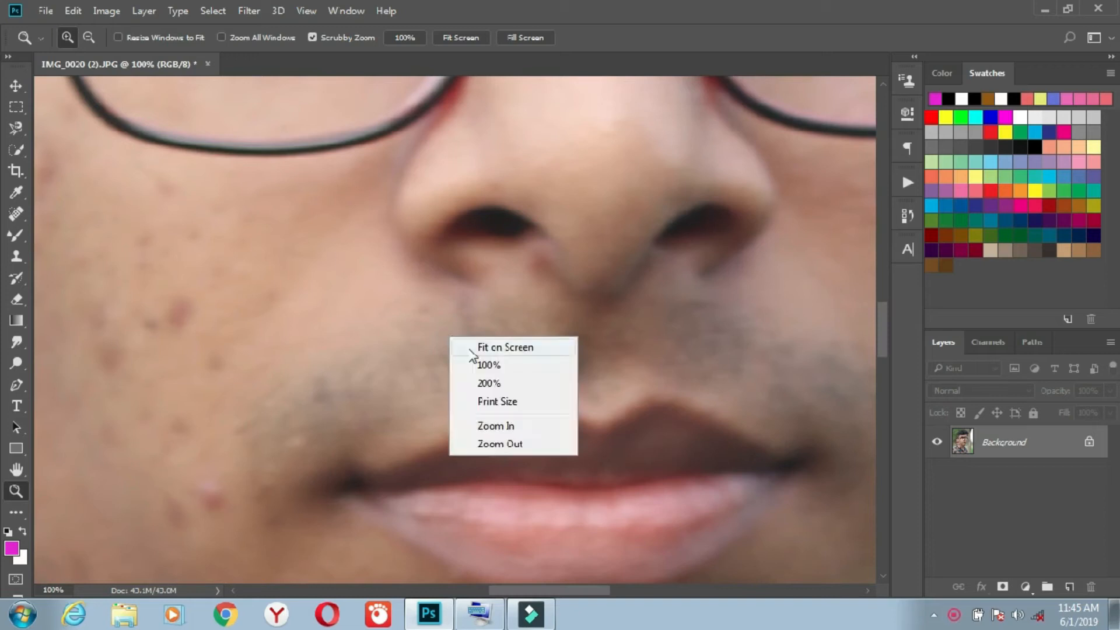
Remove the dark blemishes on the young man's cheek nearest the man behind him, using the Spot Healing Brush at 56 px.
left_click(407, 332)
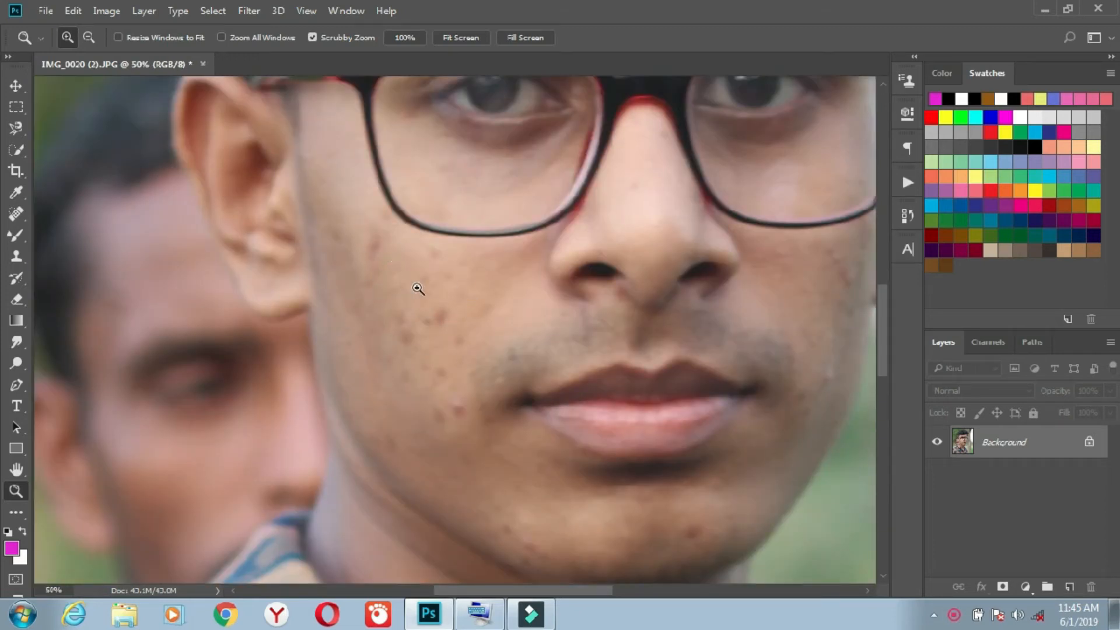
left_click(14, 216)
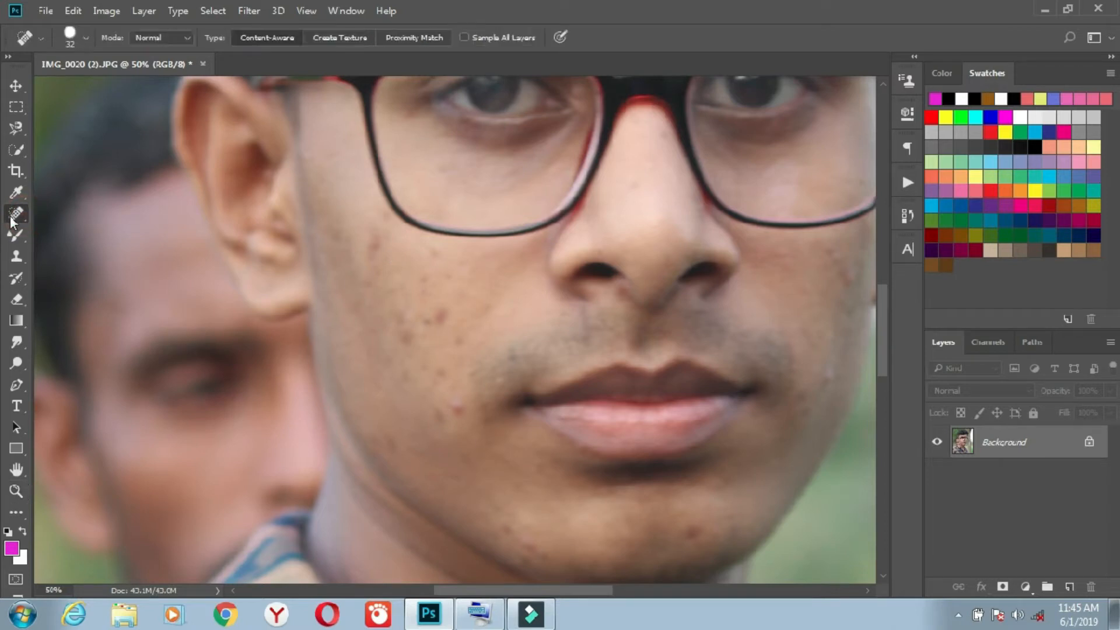
right_click(440, 318)
left_click(444, 315)
left_click(457, 340)
left_click(441, 371)
left_click(427, 323)
mouse_move(375, 239)
left_mouse_down()
mouse_move(372, 263)
mouse_move(452, 280)
left_mouse_up()
Heal the small dark spots on the chin and lower jaw with the Spot Healing Brush.
left_click_drag(519, 539, 479, 516)
left_click(692, 530)
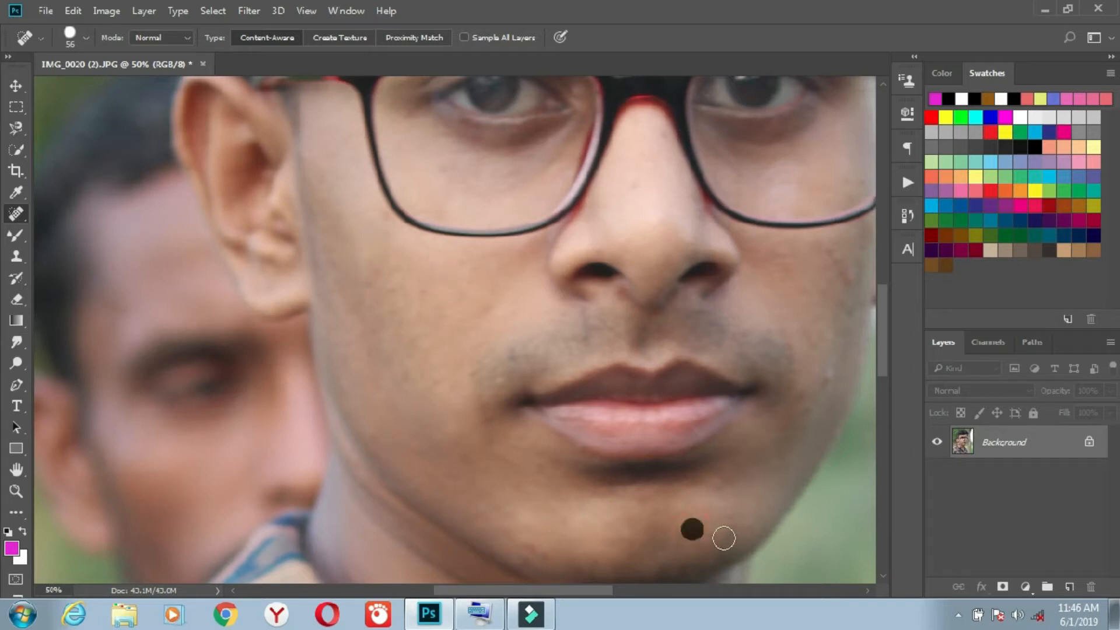
left_click(532, 551)
Clean up the spots on the cheek farther from the man behind, from beneath the glasses down beside the mouth.
left_click(827, 376)
left_click_drag(845, 295, 820, 241)
left_click_drag(825, 315, 815, 349)
left_click(803, 328)
left_click(829, 372)
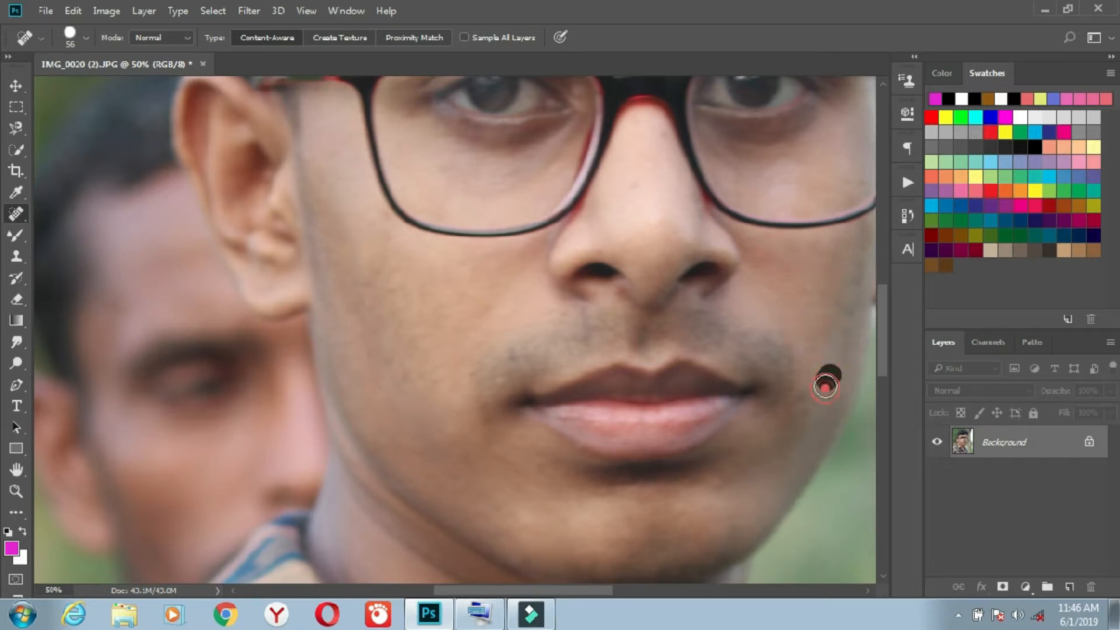
left_click(805, 396)
Heal the remaining marks and uneven skin on the temple and cheek nearest the man behind.
left_click(331, 156)
left_click(402, 380)
left_click(375, 269)
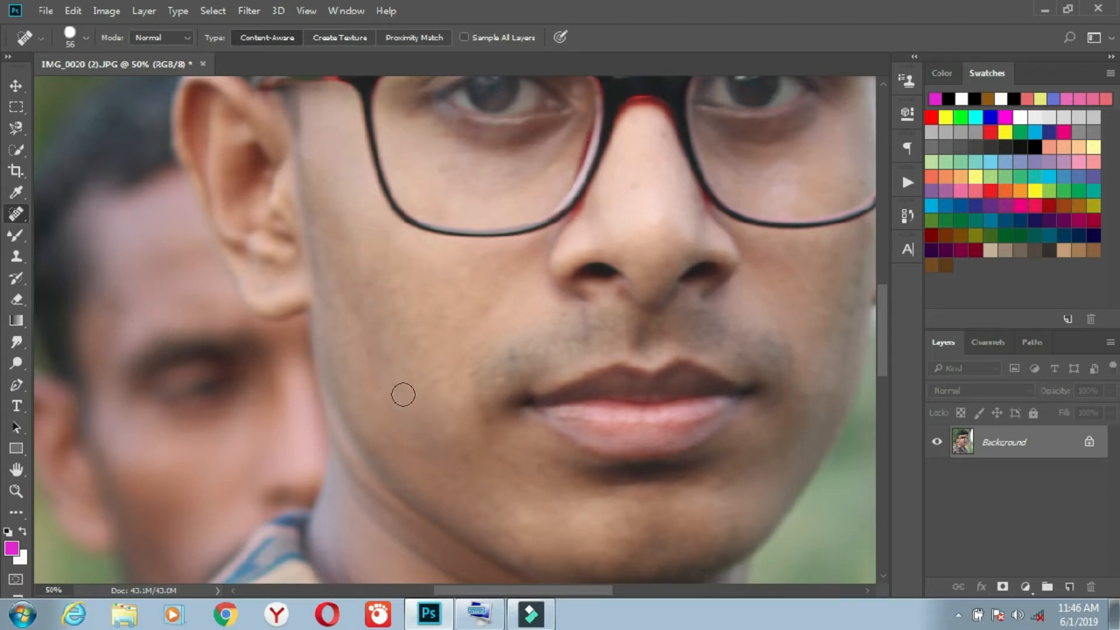
left_click_drag(386, 312, 379, 276)
left_click(366, 315)
left_click_drag(489, 308, 482, 317)
mouse_move(407, 312)
left_mouse_down()
mouse_move(426, 344)
mouse_move(387, 268)
left_mouse_up()
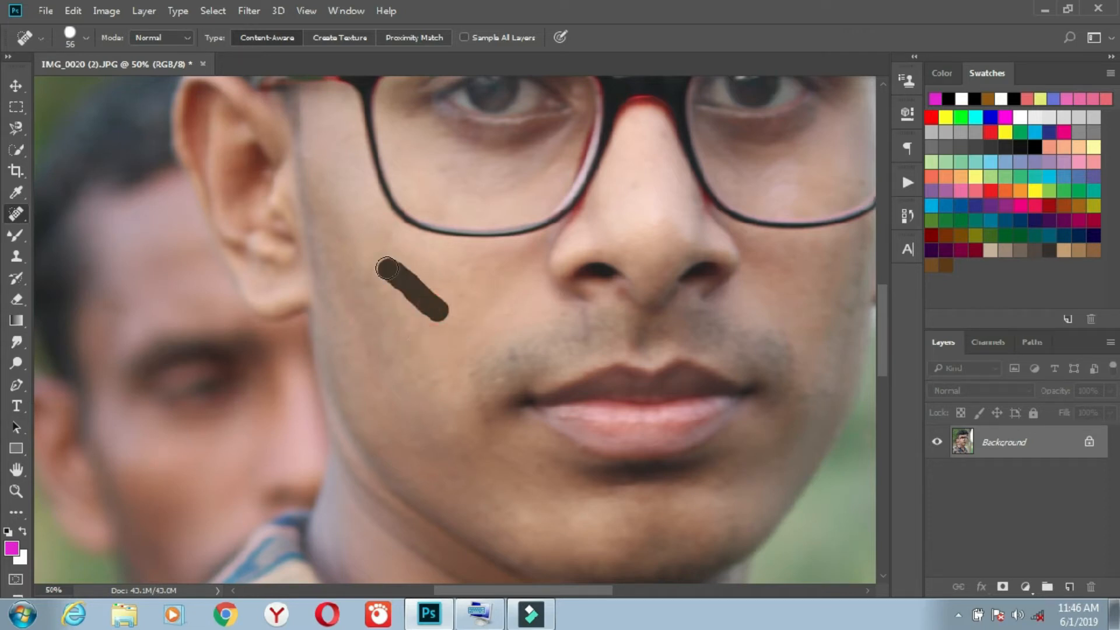
Heal the uneven skin along the outer edge of the cheek next to the blurred tree background.
left_click_drag(519, 592, 568, 591)
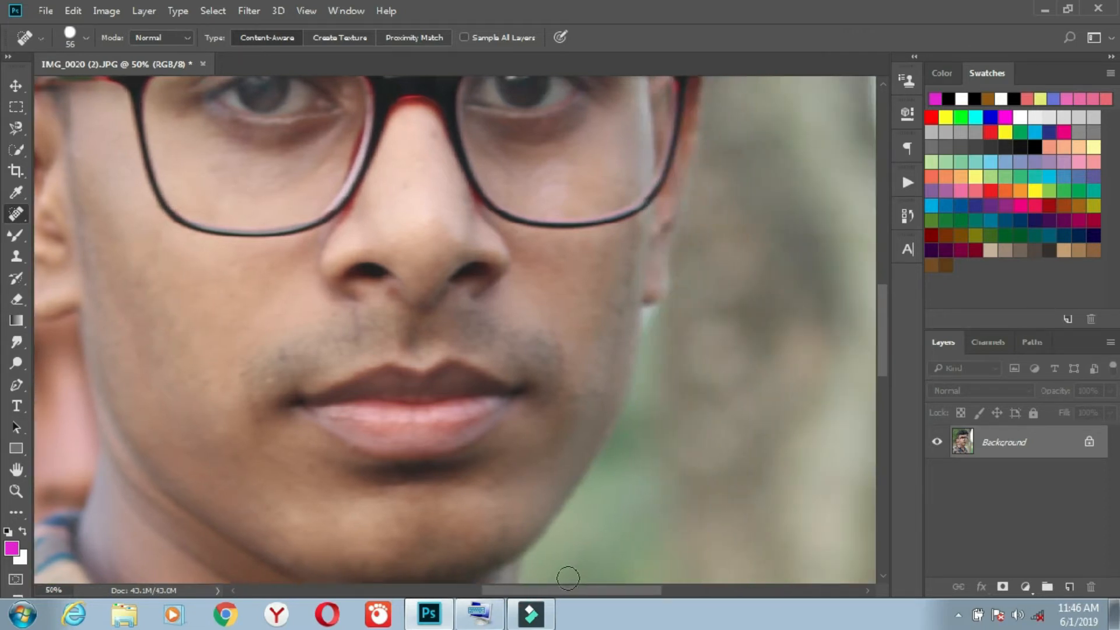
left_click_drag(885, 334, 885, 322)
mouse_move(619, 382)
left_mouse_down()
mouse_move(631, 359)
mouse_move(628, 304)
left_mouse_up()
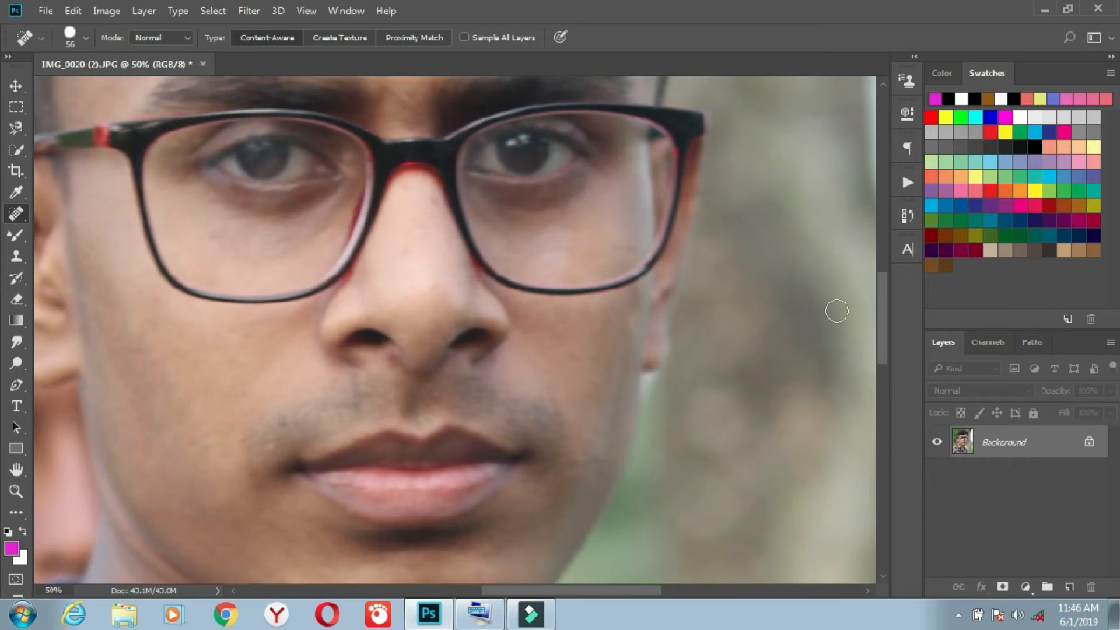
Remove the spots across the forehead and beside the temple with the Spot Healing Brush.
left_click_drag(611, 591, 583, 593)
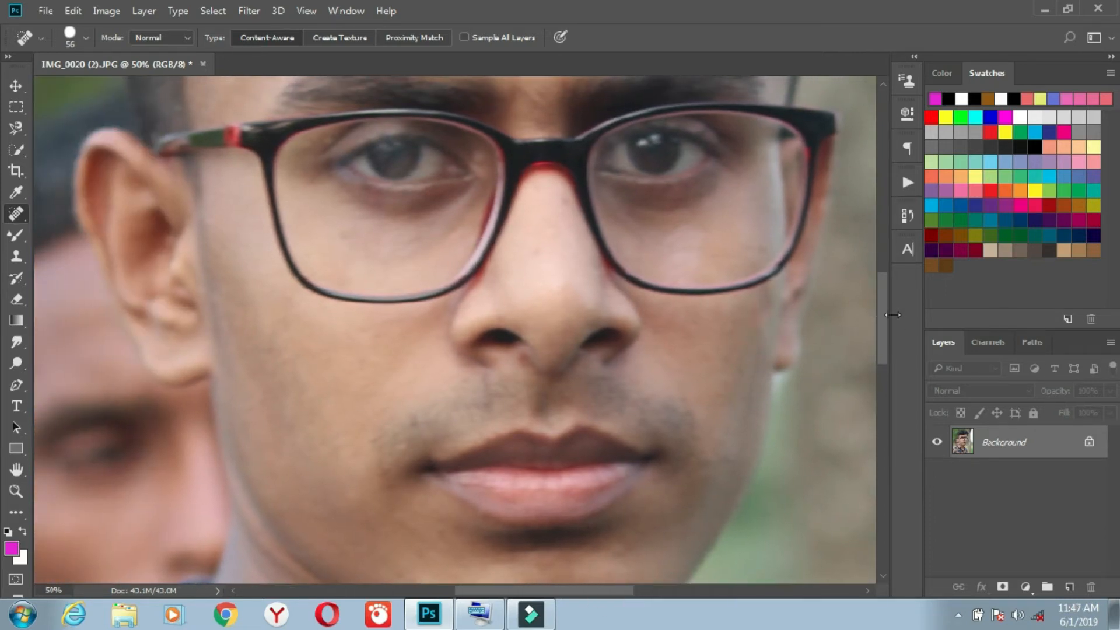
left_click_drag(883, 317, 883, 275)
left_click(638, 253)
left_click_drag(694, 208, 664, 210)
left_click_drag(212, 301, 250, 315)
mouse_move(573, 226)
left_mouse_down()
mouse_move(477, 204)
mouse_move(550, 205)
mouse_move(539, 209)
left_mouse_up()
left_click(538, 208)
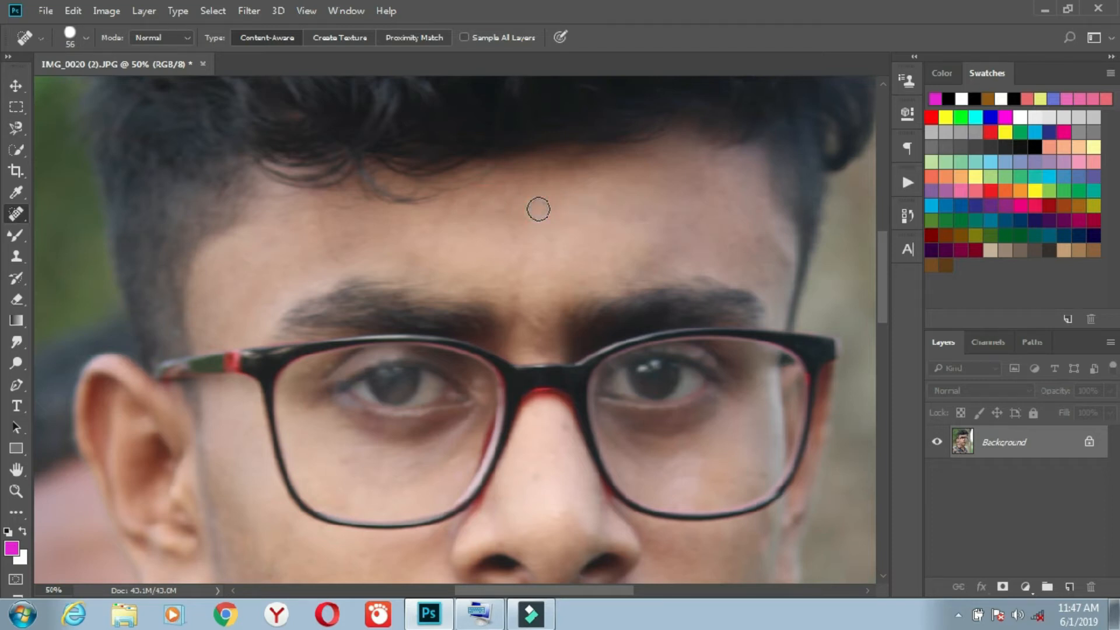
Patch the uneven skin on the cheek nearest the man behind with clean nearby skin, using the Patch tool.
left_click_drag(884, 260, 892, 301)
right_click(16, 214)
left_click(74, 245)
mouse_move(265, 338)
left_mouse_down()
mouse_move(348, 368)
mouse_move(267, 415)
mouse_move(227, 314)
left_mouse_up()
left_click_drag(255, 342, 332, 345)
left_click_drag(333, 407, 341, 417)
mouse_move(320, 466)
left_mouse_down()
mouse_move(307, 530)
mouse_move(315, 469)
left_mouse_up()
left_click_drag(337, 501, 324, 406)
Patch the outer area of the opposite cheek, below the glasses, with smoother skin closer to the nose.
mouse_move(882, 352)
left_mouse_down()
mouse_move(902, 418)
mouse_move(897, 350)
left_mouse_up()
left_click_drag(765, 315, 756, 399)
left_click_drag(766, 318, 758, 319)
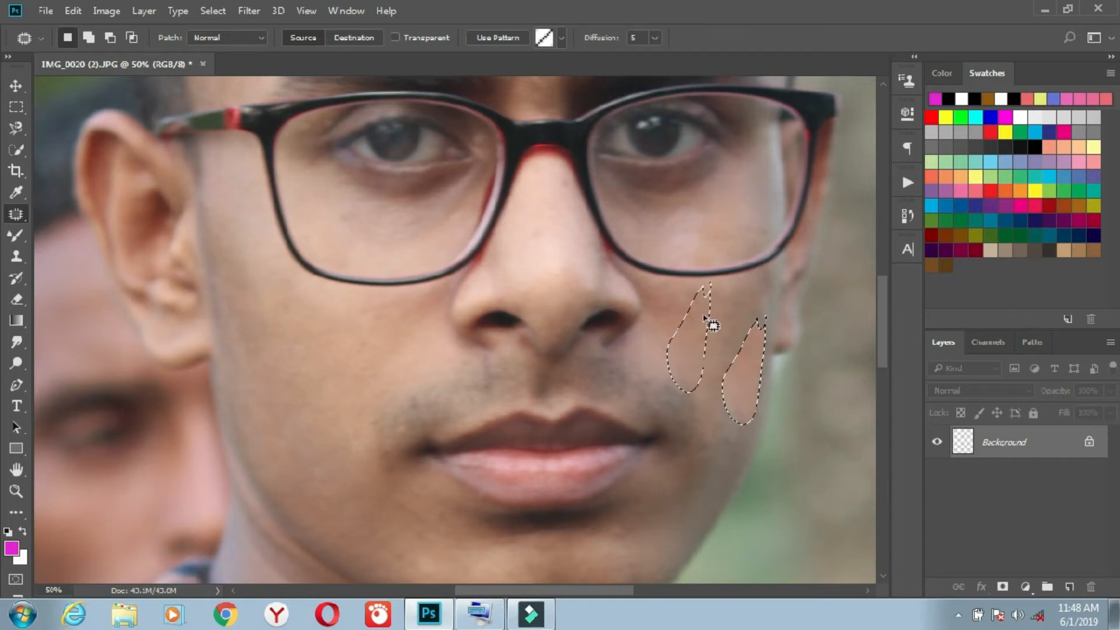
Patch the uneven forehead areas below the hairline with smooth skin from the middle of the forehead, clearing each selection.
scroll(880, 310, "up", 5)
left_click_drag(405, 206, 314, 210)
left_click_drag(438, 205, 432, 204)
left_click_drag(368, 228, 514, 232)
key("ctrl+d")
mouse_move(376, 211)
left_mouse_down()
mouse_move(328, 218)
mouse_move(408, 220)
mouse_move(376, 210)
left_mouse_up()
left_click_drag(385, 232, 499, 225)
key("ctrl+d")
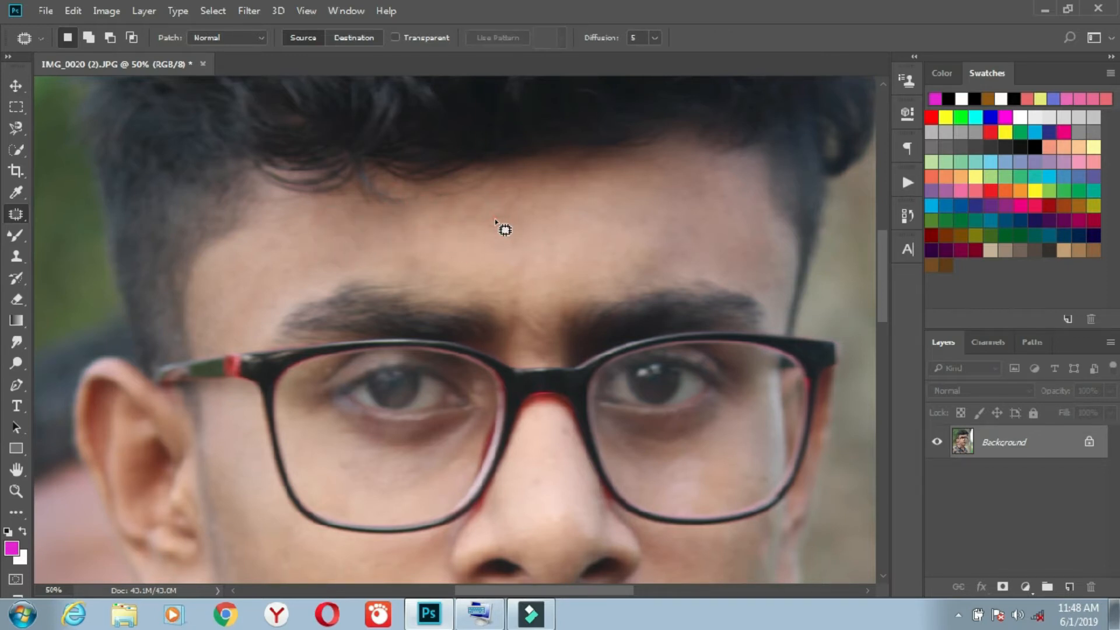
left_click_drag(378, 210, 377, 210)
left_click_drag(388, 218, 548, 243)
key("ctrl+d")
Patch the dark, uneven skin on the neck below the chin with smoother neck skin and deselect.
left_click(15, 491)
right_click(445, 312)
left_click(462, 317)
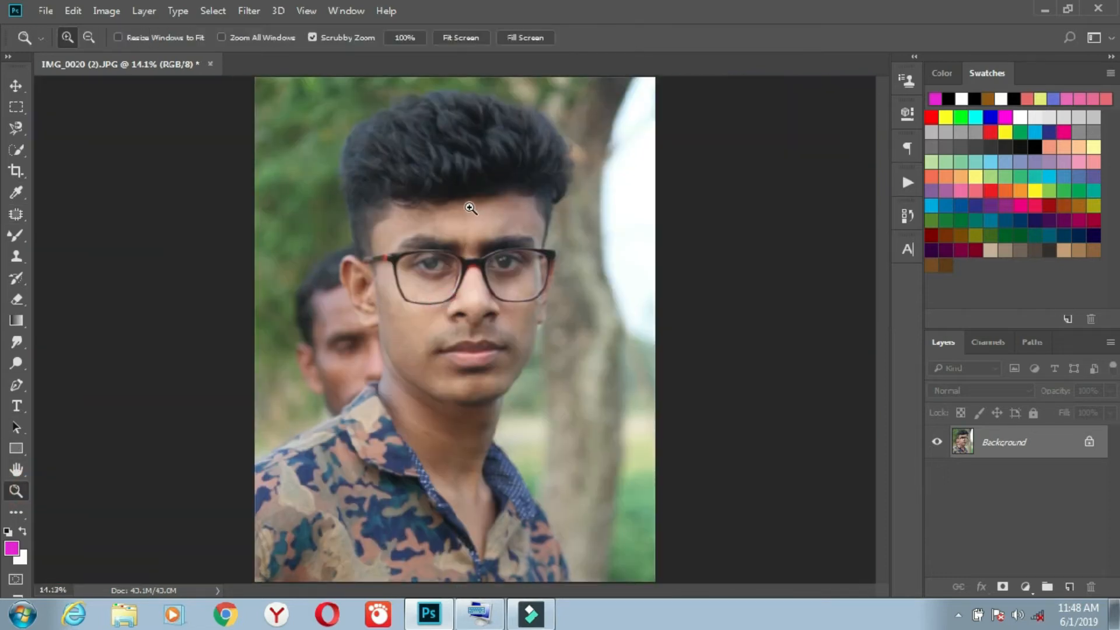
left_click_drag(501, 437, 502, 436)
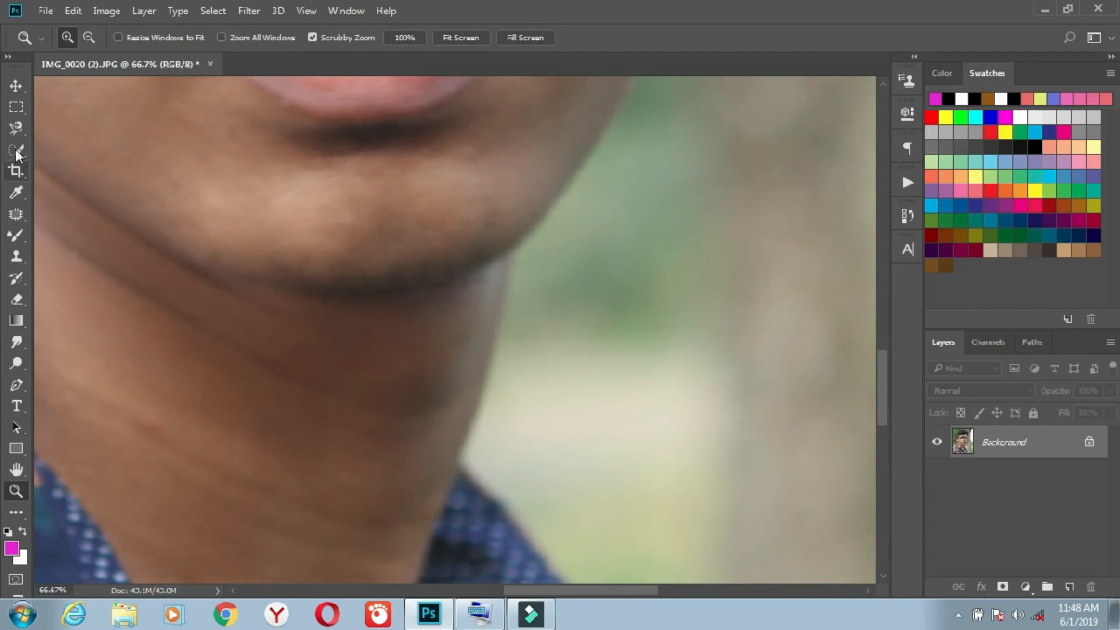
left_click(16, 214)
mouse_move(362, 375)
left_mouse_down()
mouse_move(497, 362)
mouse_move(404, 354)
mouse_move(169, 469)
mouse_move(265, 402)
left_mouse_up()
key("ctrl+d")
left_click_drag(378, 388, 373, 379)
left_click_drag(425, 317, 262, 407)
left_click(267, 413)
Open the Camera Raw filter and set the noise reduction Luminance to 28 to smooth the skin.
left_click(16, 490)
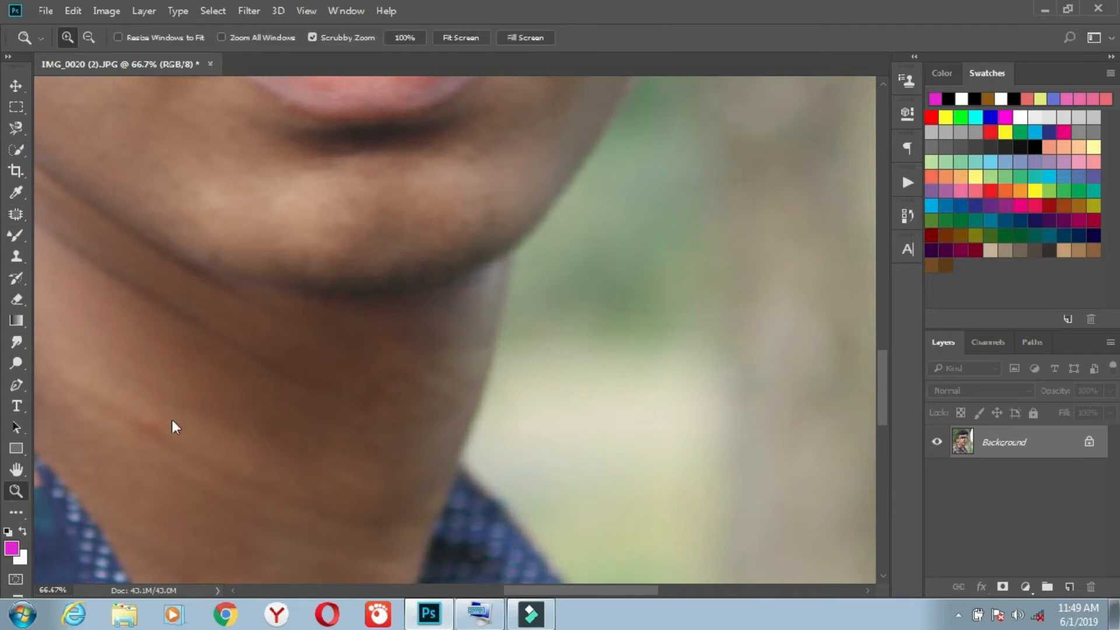
key("ctrl+0")
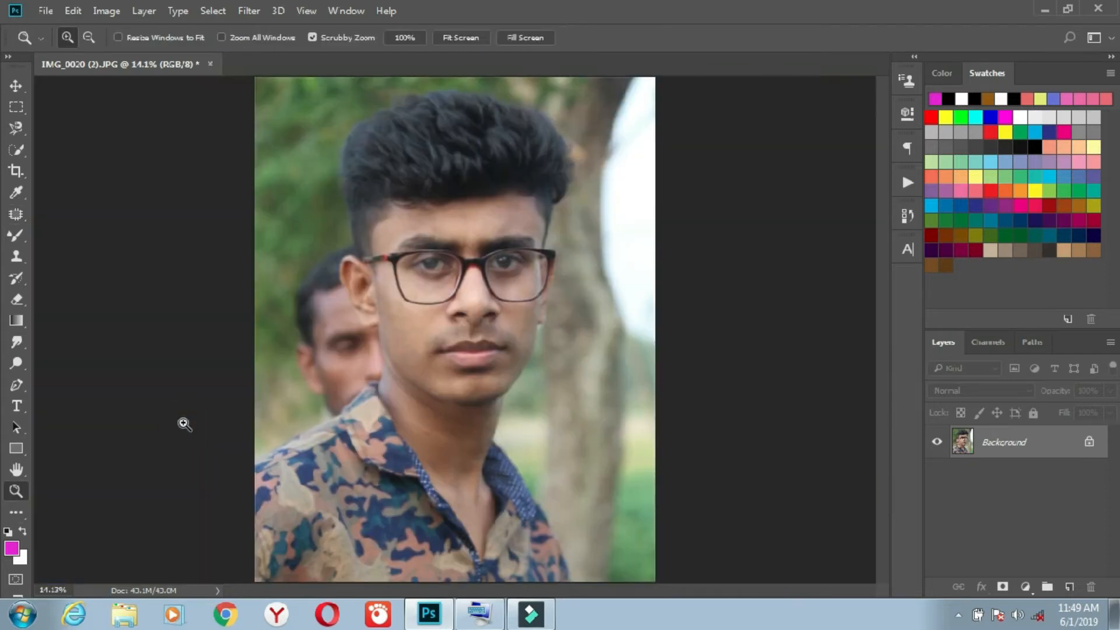
left_click(243, 10)
left_click(325, 106)
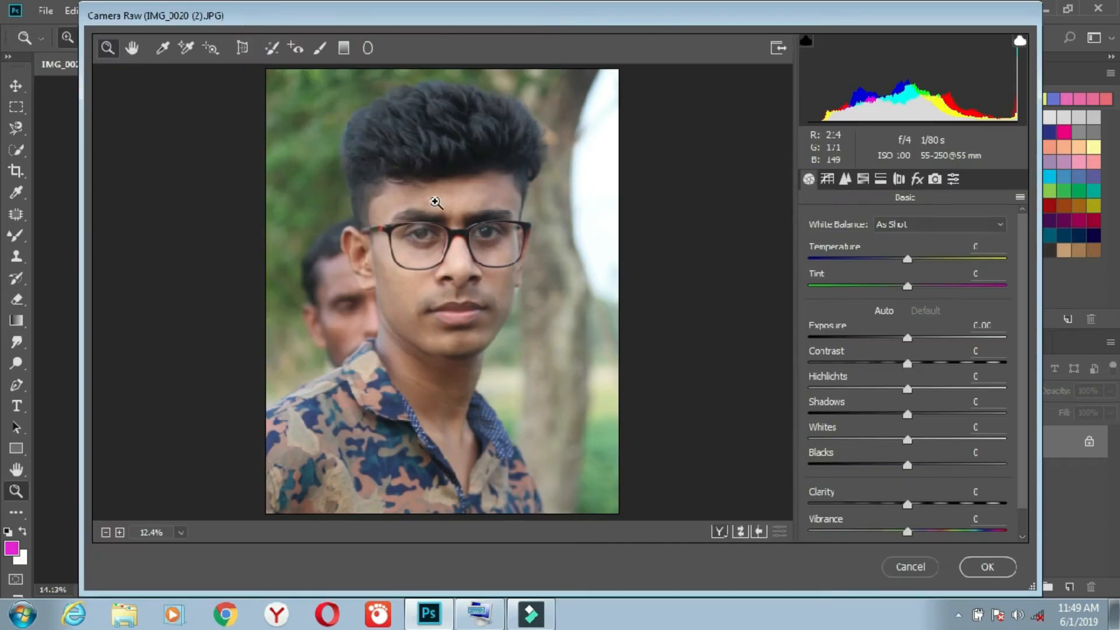
left_click(435, 202)
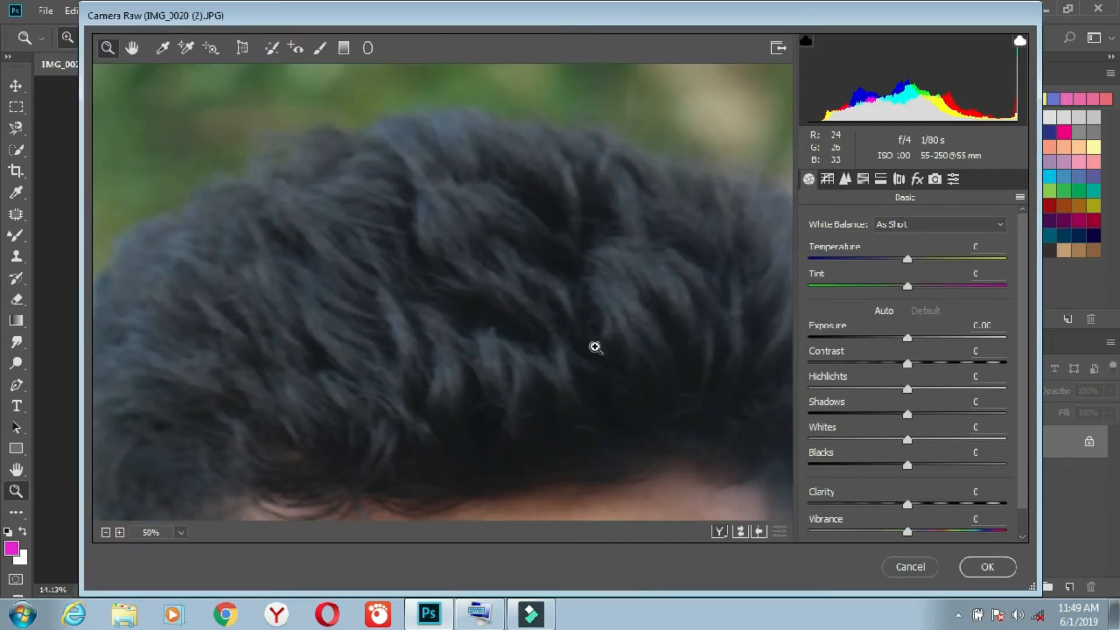
left_click(135, 49)
left_click_drag(496, 356, 491, 162)
left_click_drag(480, 342, 468, 121)
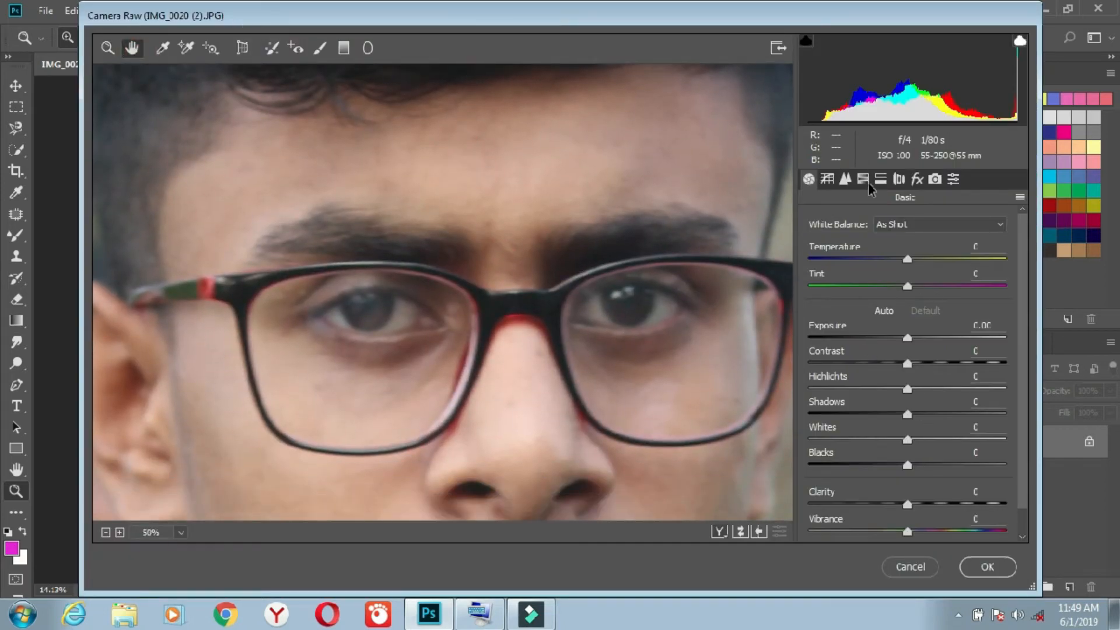
left_click(846, 180)
left_click(852, 382)
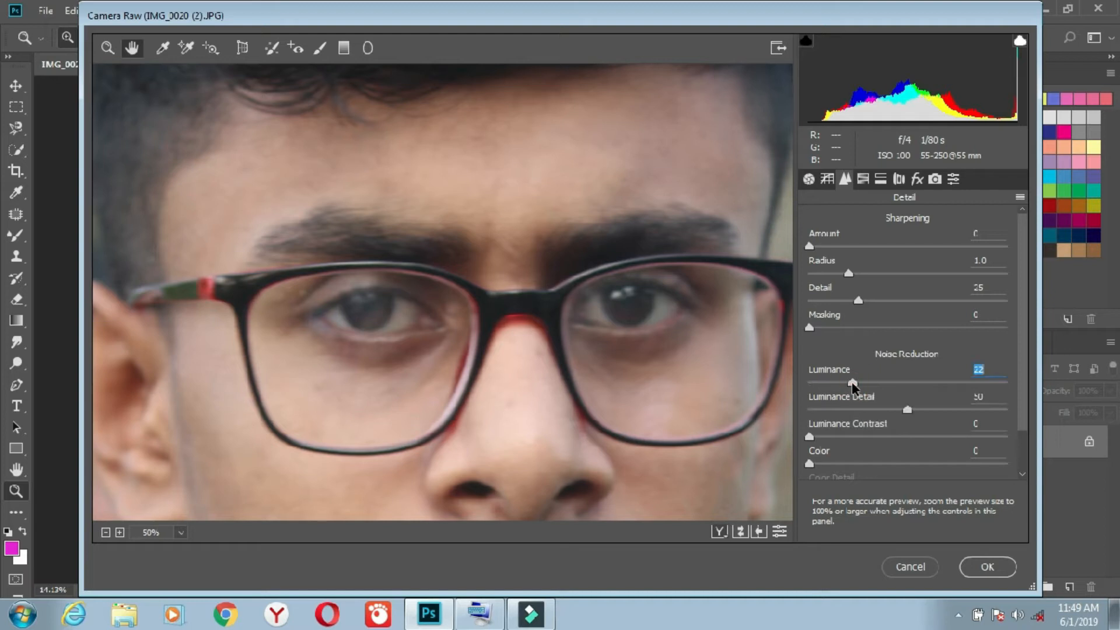
Raise the HSL luminance of Oranges to +7 and Reds to +3, and apply the Camera Raw filter.
left_click(108, 49)
right_click(282, 137)
left_click(337, 251)
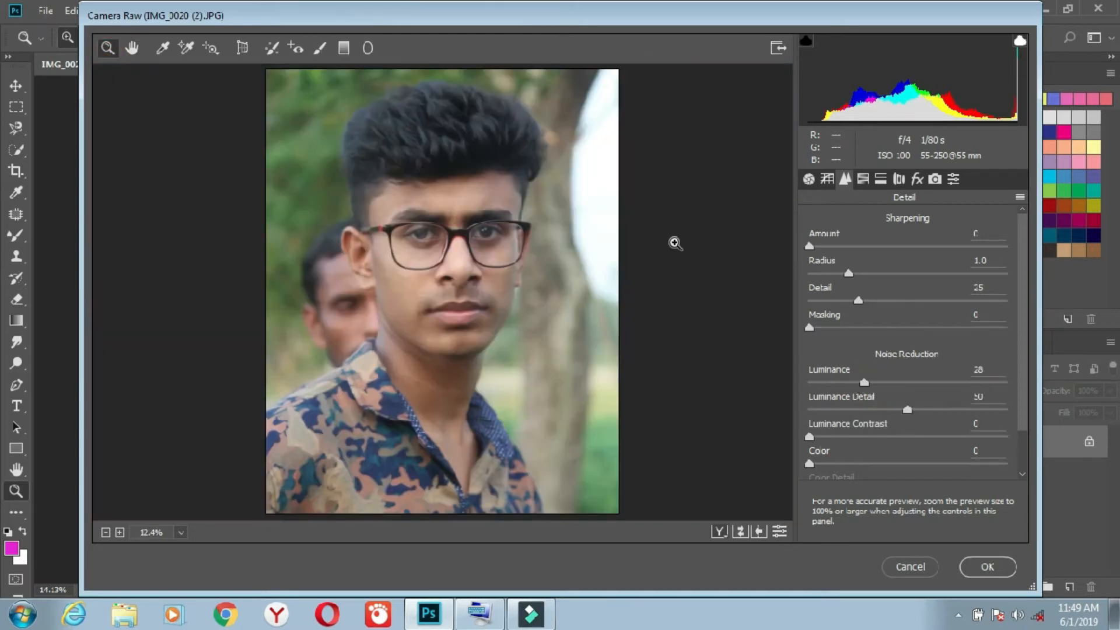
left_click(862, 179)
left_click(939, 254)
left_click_drag(913, 337, 914, 310)
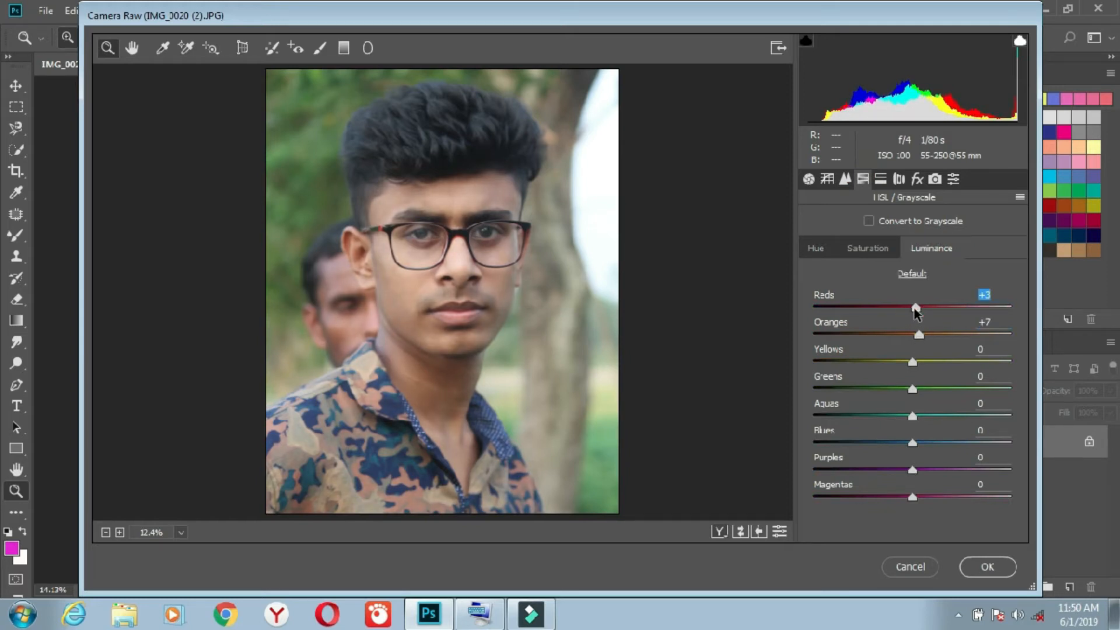
left_click(986, 567)
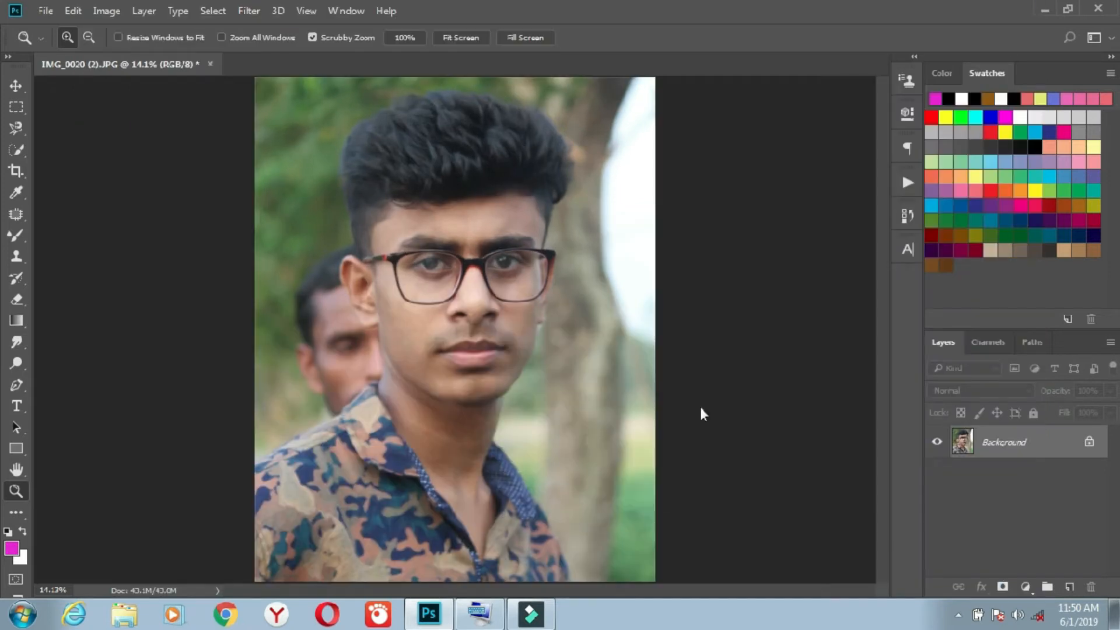
Apply Smart Sharpen with Amount 86%, Radius 0.8 px, Reduce Noise 57% and Gaussian Blur removal.
scroll(463, 219, "up", 7)
right_click(463, 219)
left_click(502, 230)
left_click(252, 10)
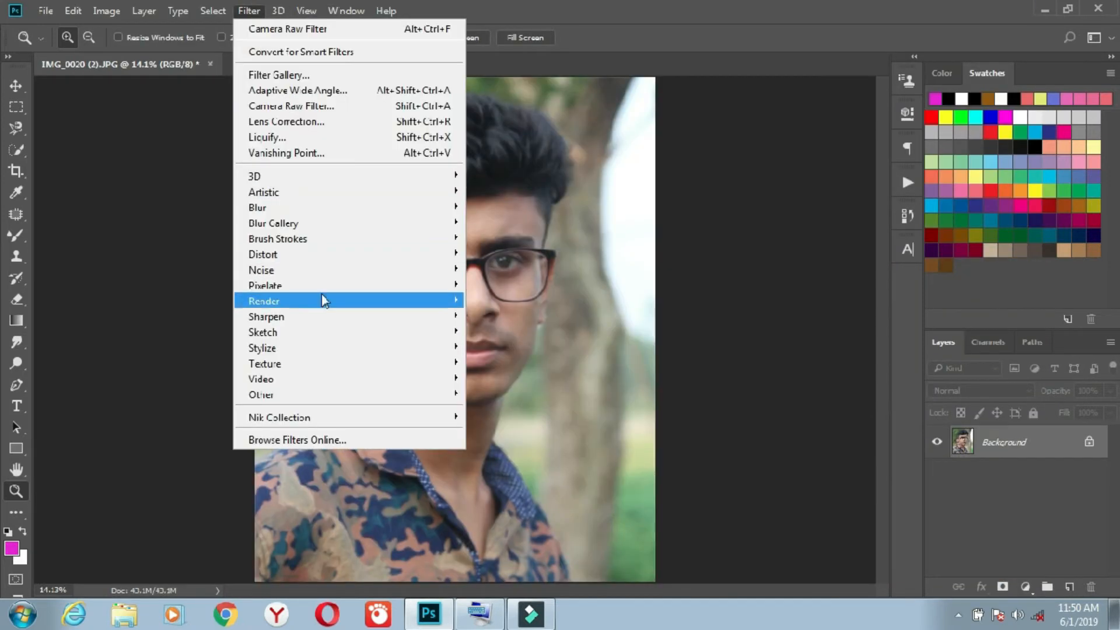
mouse_move(340, 320)
left_click(539, 382)
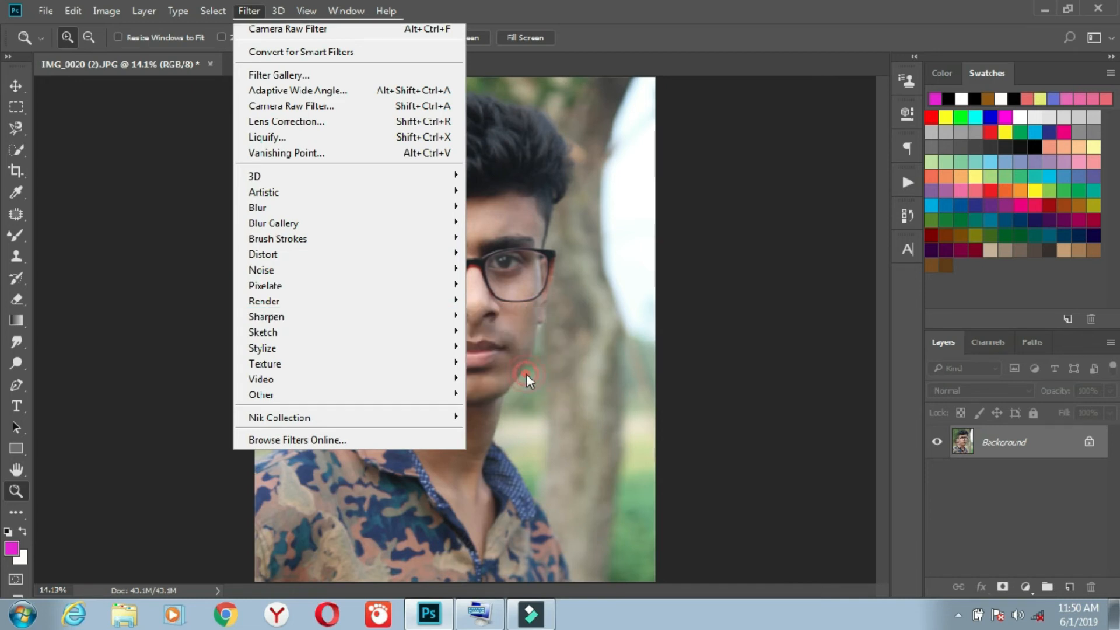
left_click_drag(582, 367, 563, 426)
left_click_drag(652, 331, 611, 397)
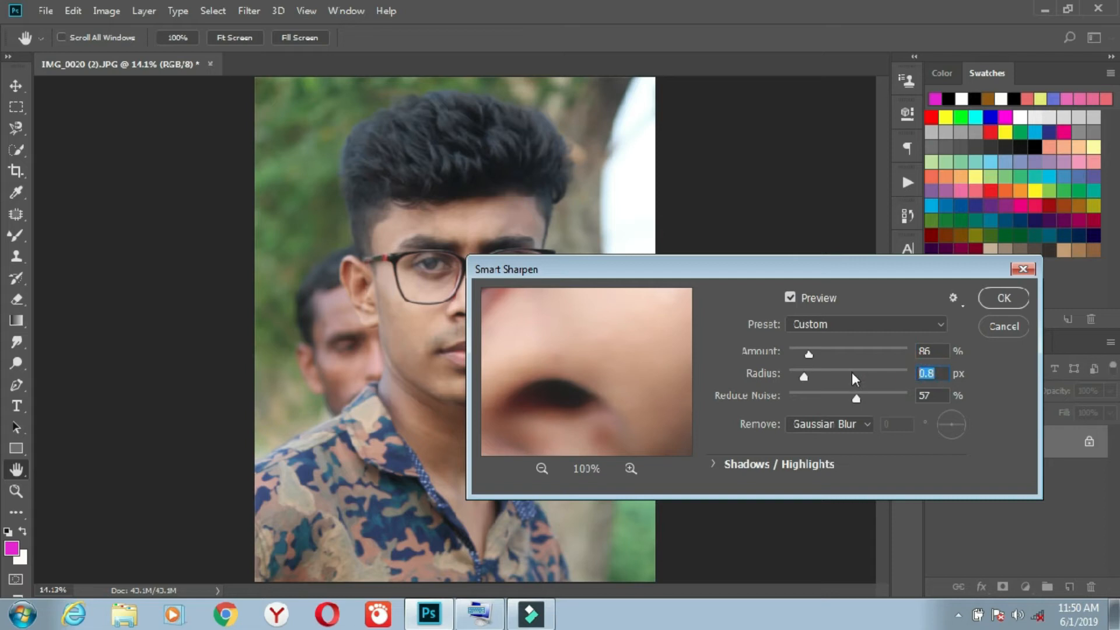
left_click(854, 425)
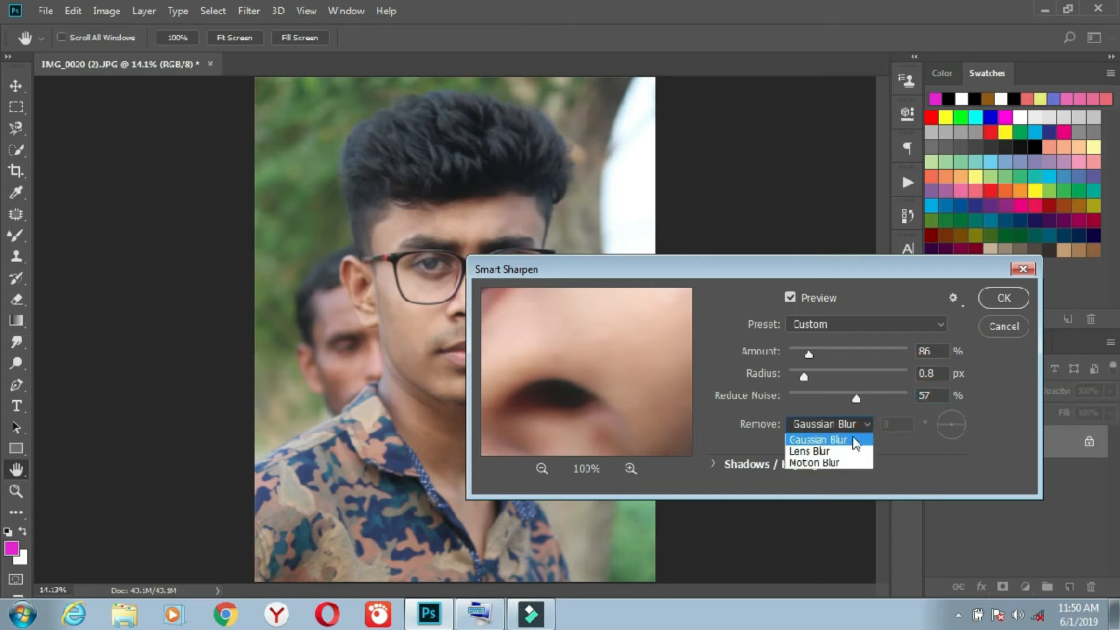
left_click(863, 425)
left_click(1002, 297)
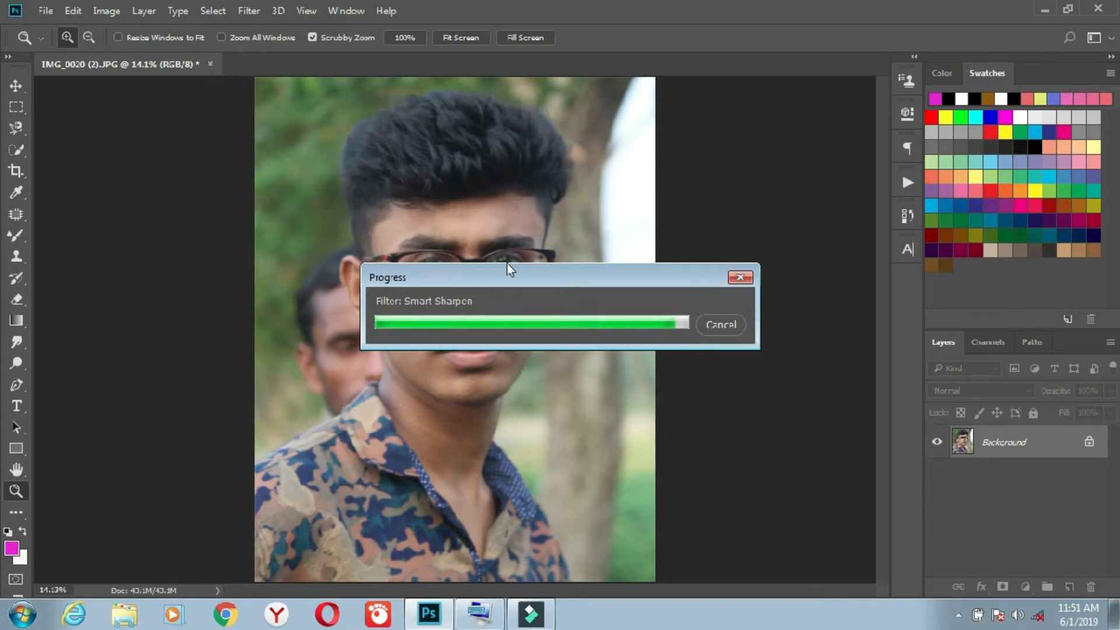
Switch to the Mixer Brush tool and go through its Wet, Load, Mix, Flow and smoothing settings.
left_click(14, 243)
right_click(15, 242)
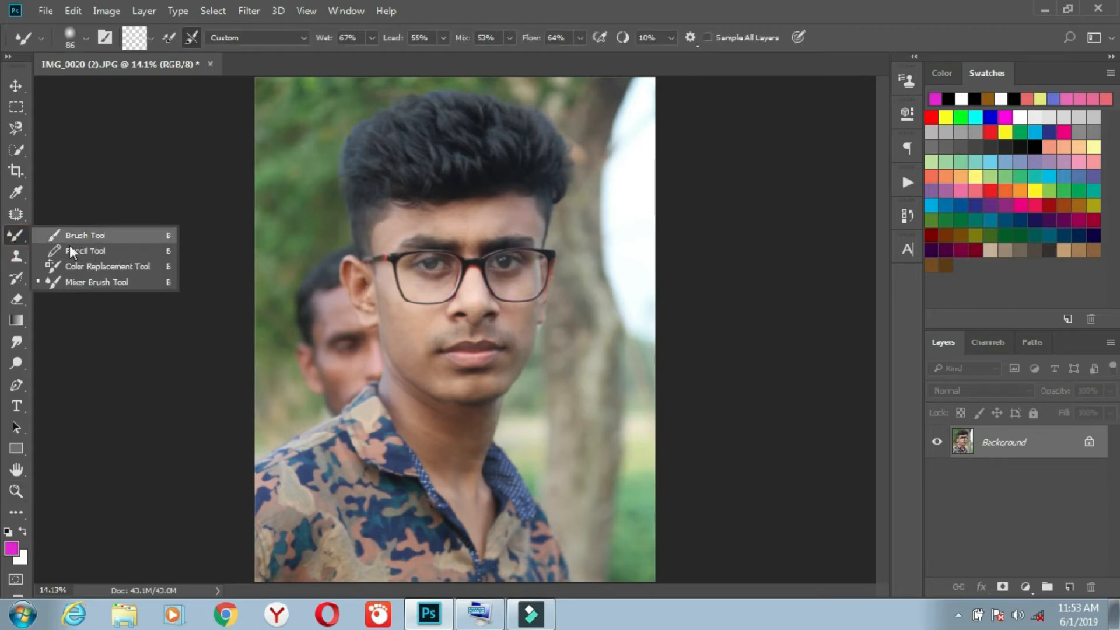
left_click(90, 282)
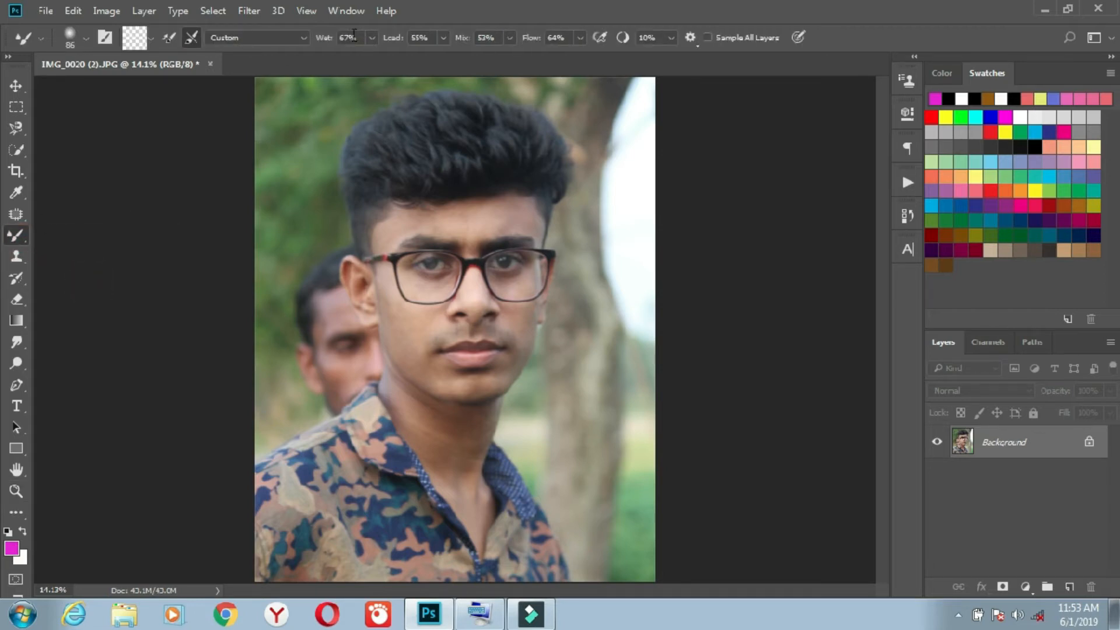
key("Tab")
key("Tab")
key("Tab")
left_click(656, 38)
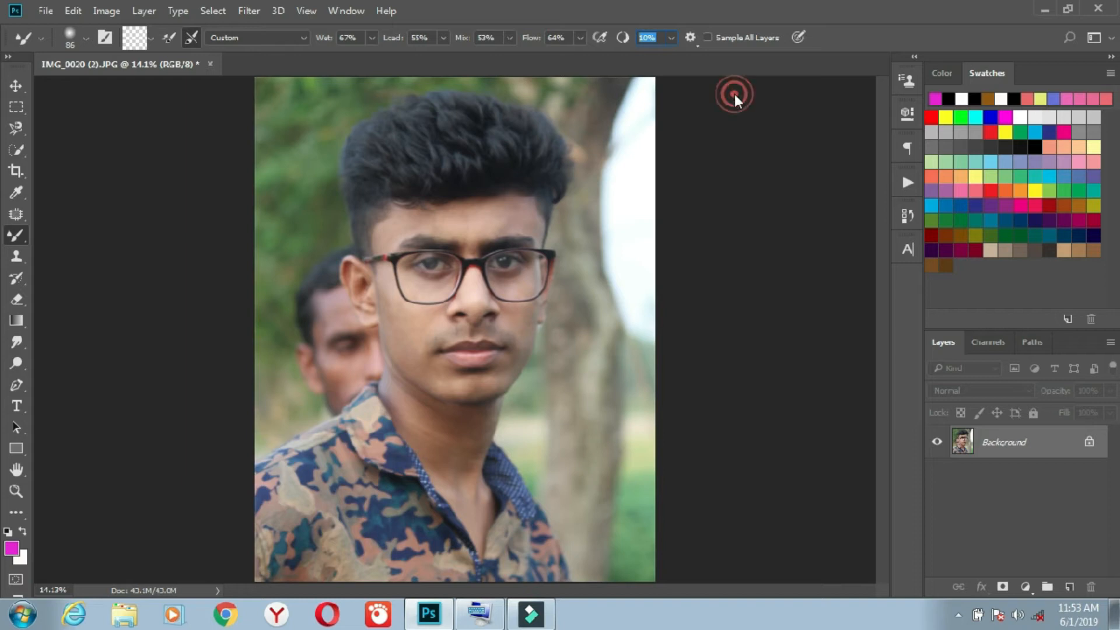
Blend the skin across the middle and image-right part of the forehead with the Mixer Brush at 275 px.
left_click(14, 493)
left_click(493, 215)
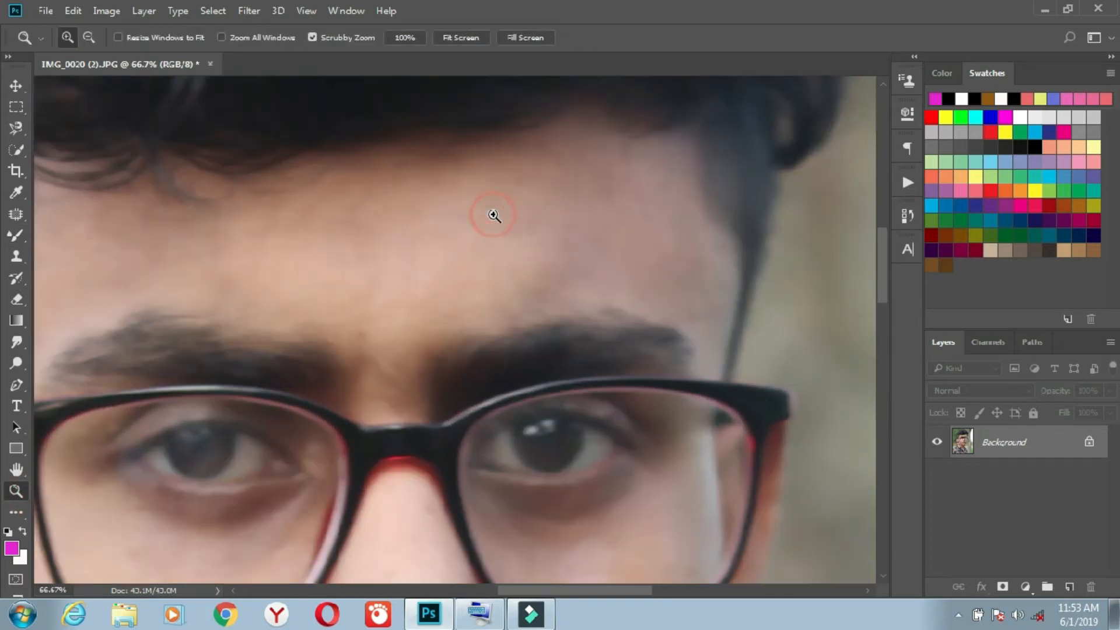
left_click(493, 215)
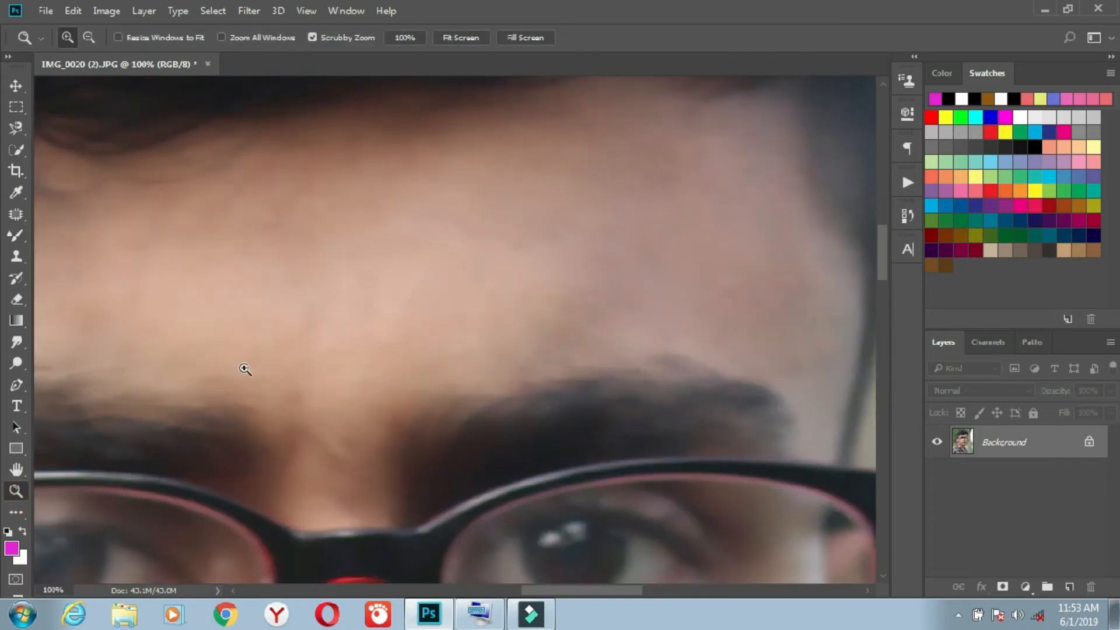
left_click_drag(883, 250, 883, 244)
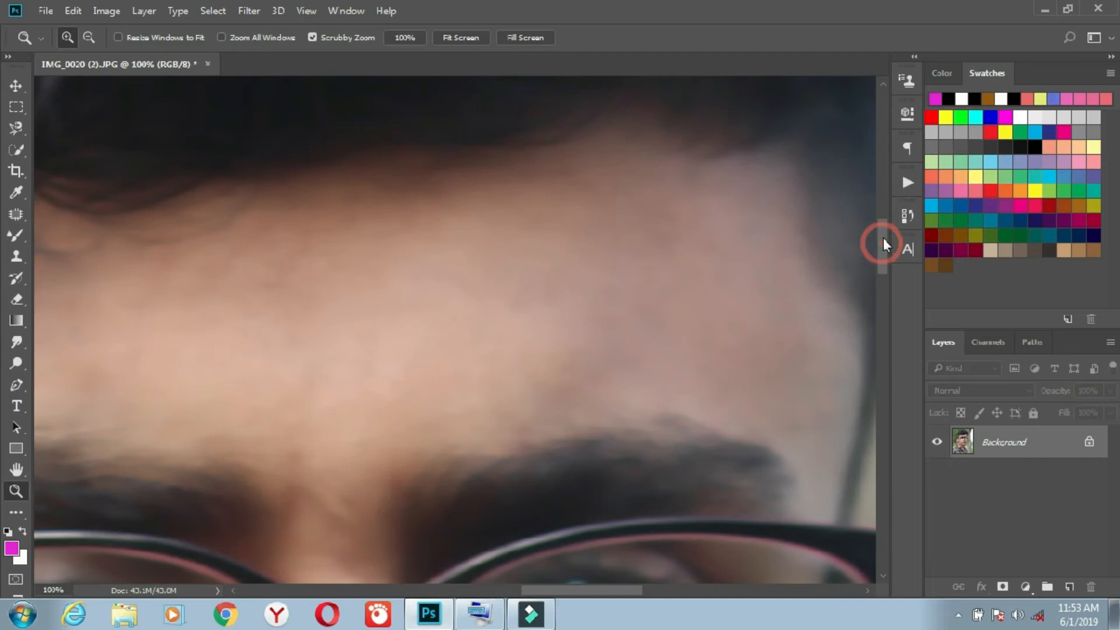
left_click(16, 235)
right_click(502, 318)
left_click_drag(664, 359, 671, 356)
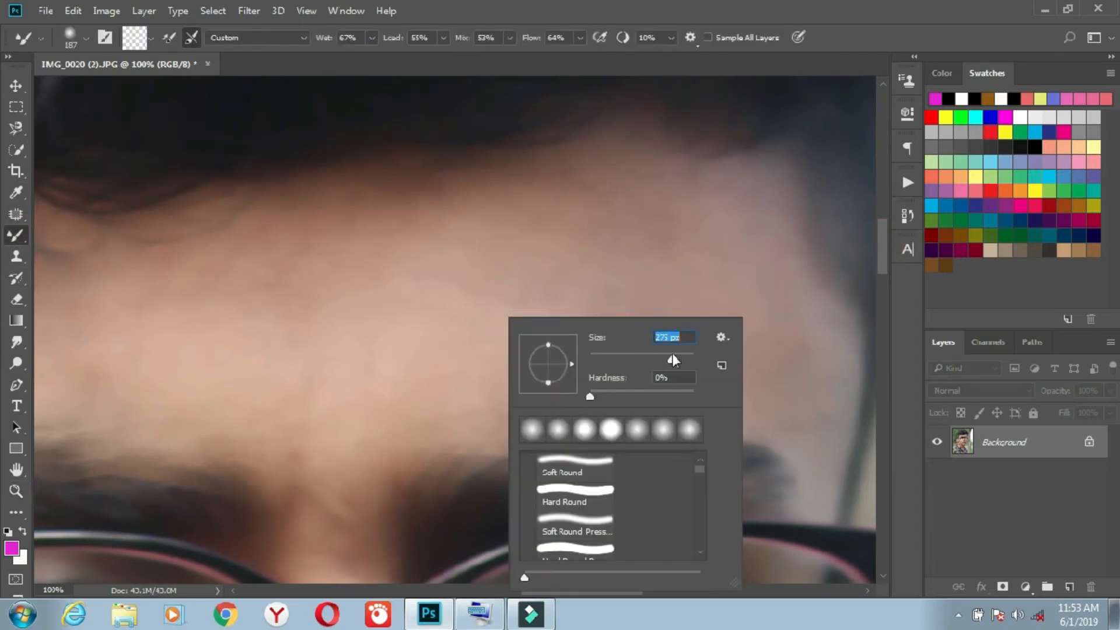
left_click(448, 270)
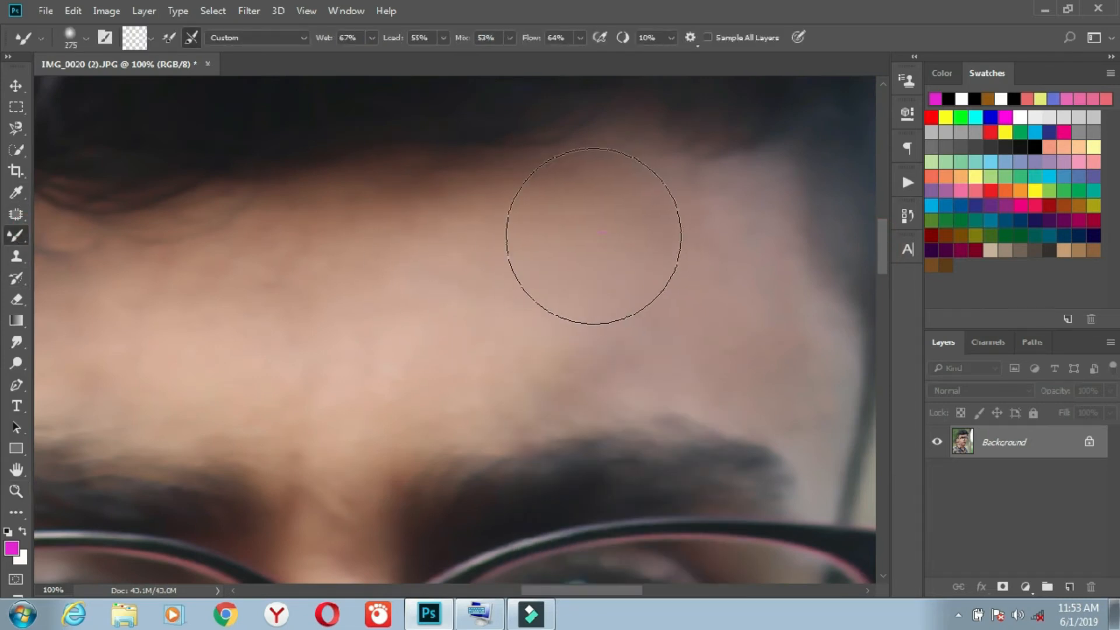
left_click_drag(639, 243, 394, 243)
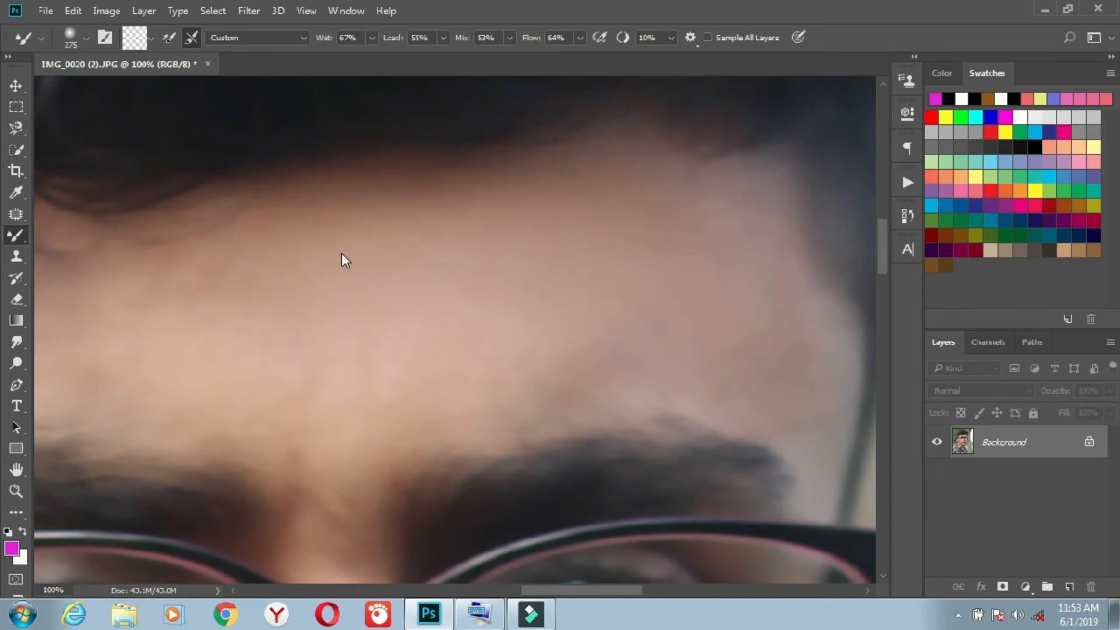
mouse_move(225, 271)
left_mouse_down()
mouse_move(246, 273)
mouse_move(225, 280)
left_mouse_up()
mouse_move(200, 293)
left_mouse_down()
mouse_move(330, 311)
mouse_move(242, 372)
mouse_move(155, 355)
mouse_move(158, 344)
left_mouse_up()
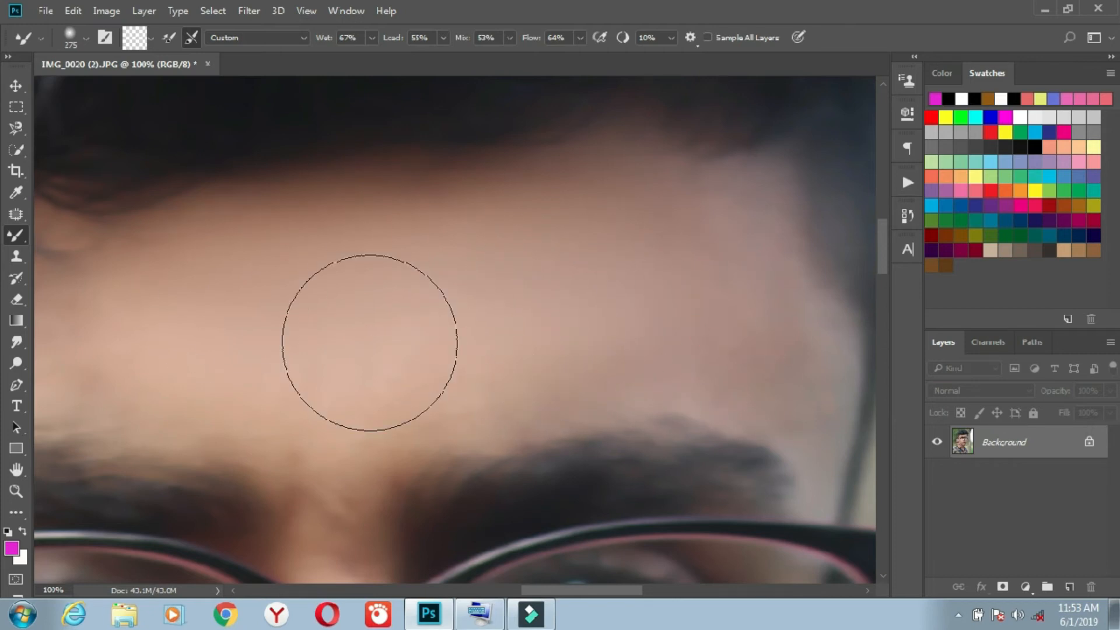
Blend the image-left part of the forehead between the hairline and the eyebrow, undoing the first stroke.
left_click_drag(613, 590, 556, 589)
mouse_move(602, 284)
left_mouse_down()
mouse_move(503, 267)
mouse_move(532, 272)
mouse_move(466, 282)
mouse_move(413, 330)
mouse_move(398, 311)
mouse_move(336, 289)
mouse_move(318, 306)
left_mouse_up()
key("ctrl+z")
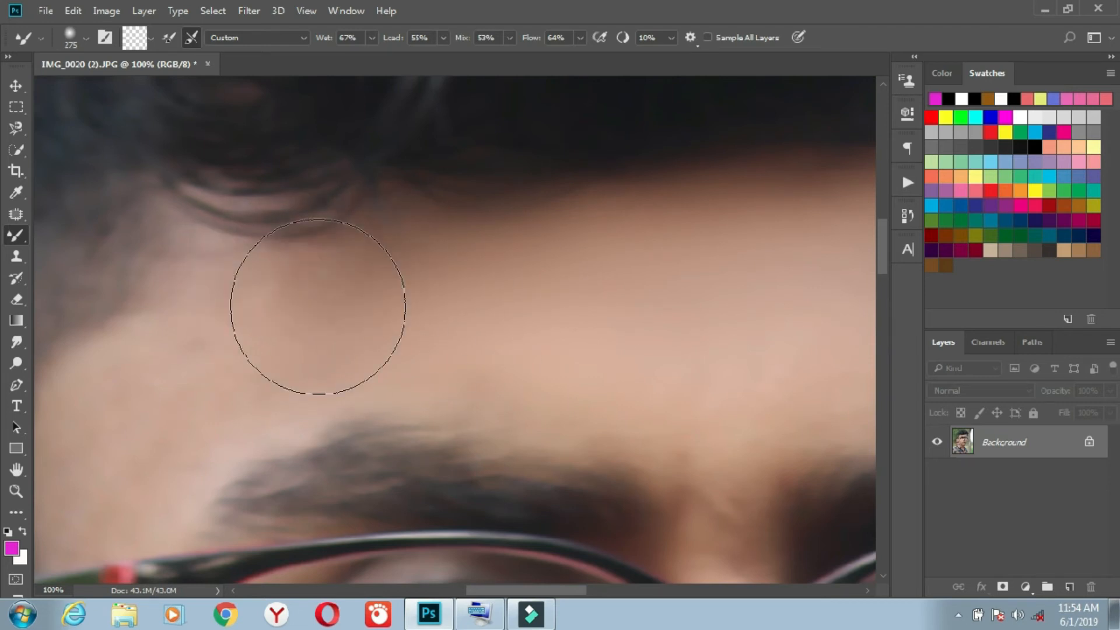
left_click_drag(444, 308, 437, 302)
left_click_drag(194, 400, 215, 337)
mouse_move(515, 300)
left_mouse_down()
mouse_move(400, 290)
mouse_move(300, 258)
mouse_move(242, 309)
mouse_move(320, 307)
left_mouse_up()
left_click_drag(199, 357, 215, 370)
left_click_drag(251, 287, 227, 263)
left_click_drag(325, 352, 333, 357)
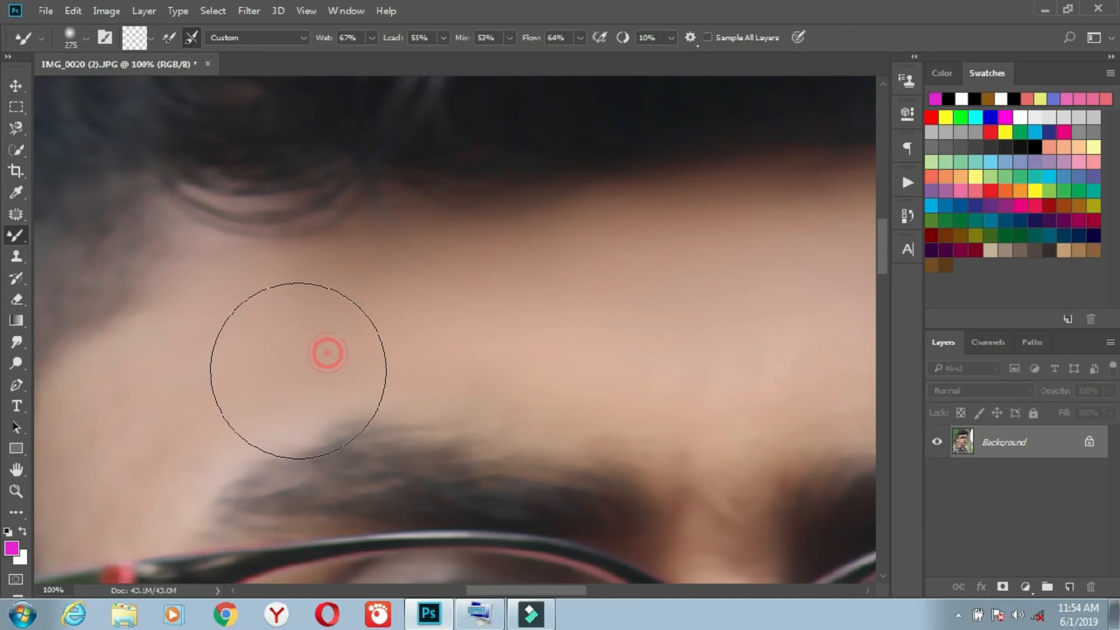
Smooth the image-left temple and the skin beside the eyebrow with the Mixer Brush.
left_click_drag(550, 590, 525, 594)
left_click_drag(882, 255, 884, 286)
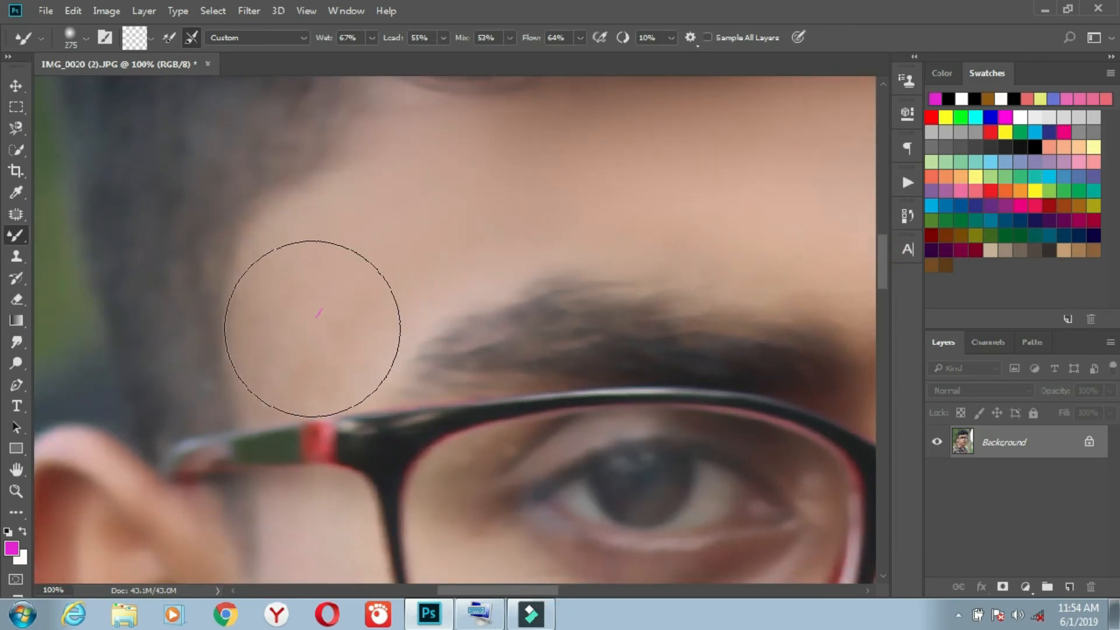
left_click(395, 243)
left_click(454, 232)
left_click(320, 325)
Blend the skin of the image-left cheek below the glasses with repeated Mixer Brush strokes.
left_click(16, 491)
right_click(368, 326)
left_click(387, 332)
left_click_drag(420, 350, 488, 317)
right_click(490, 326)
left_click(523, 349)
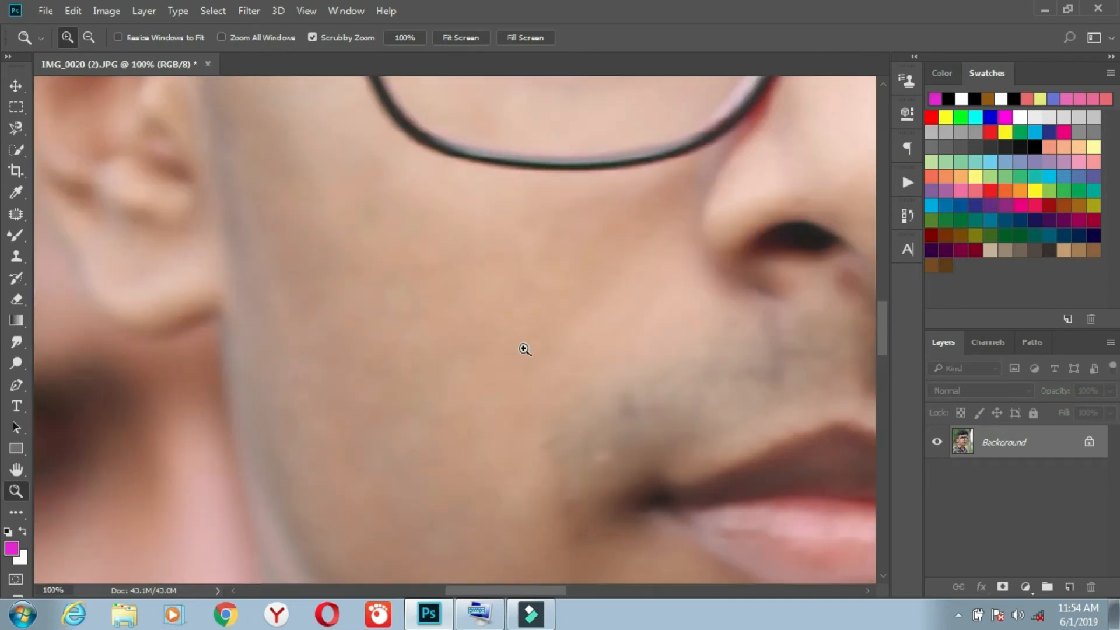
right_click(525, 351)
left_click(11, 235)
left_click(11, 234)
mouse_move(398, 313)
left_mouse_down()
mouse_move(374, 242)
mouse_move(392, 269)
left_mouse_up()
left_click_drag(397, 274, 519, 253)
mouse_move(524, 251)
left_mouse_down()
mouse_move(475, 262)
mouse_move(385, 362)
left_mouse_up()
mouse_move(380, 357)
left_mouse_down()
mouse_move(339, 205)
mouse_move(343, 238)
left_mouse_up()
mouse_move(344, 245)
left_mouse_down()
mouse_move(310, 172)
mouse_move(427, 238)
left_mouse_up()
mouse_move(430, 239)
left_mouse_down()
mouse_move(470, 255)
mouse_move(500, 240)
mouse_move(457, 312)
mouse_move(344, 357)
left_mouse_up()
mouse_move(340, 360)
left_mouse_down()
mouse_move(328, 323)
mouse_move(343, 409)
left_mouse_up()
left_click_drag(345, 415, 317, 342)
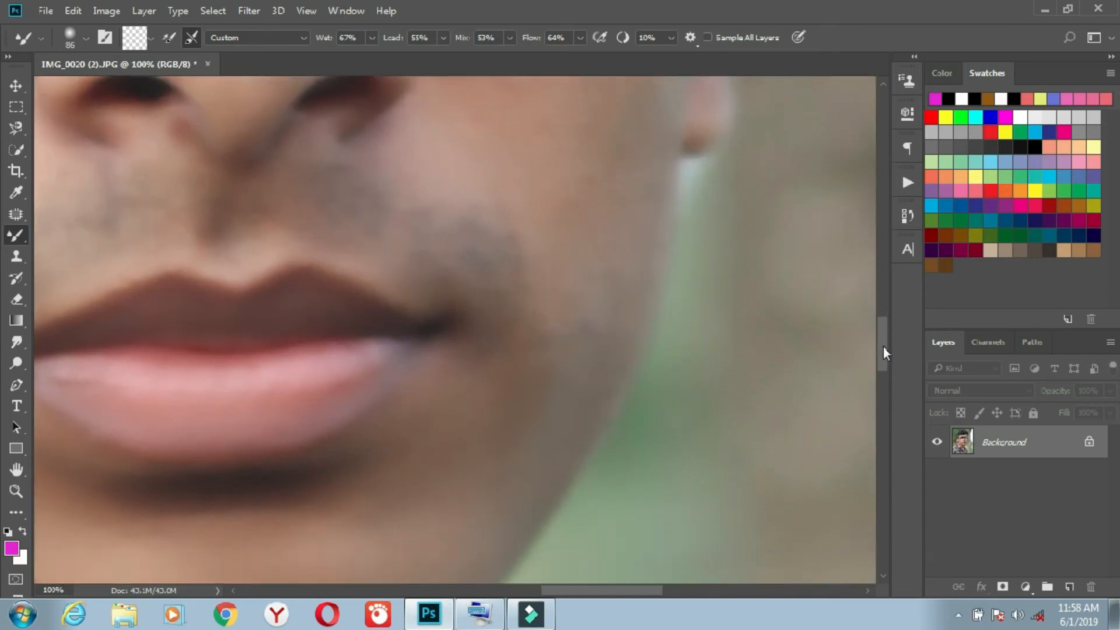
Set the Mixer Brush size to 161 px and blend the image-right cheek from below the glasses to the jaw.
scroll(882, 348, "up", 1)
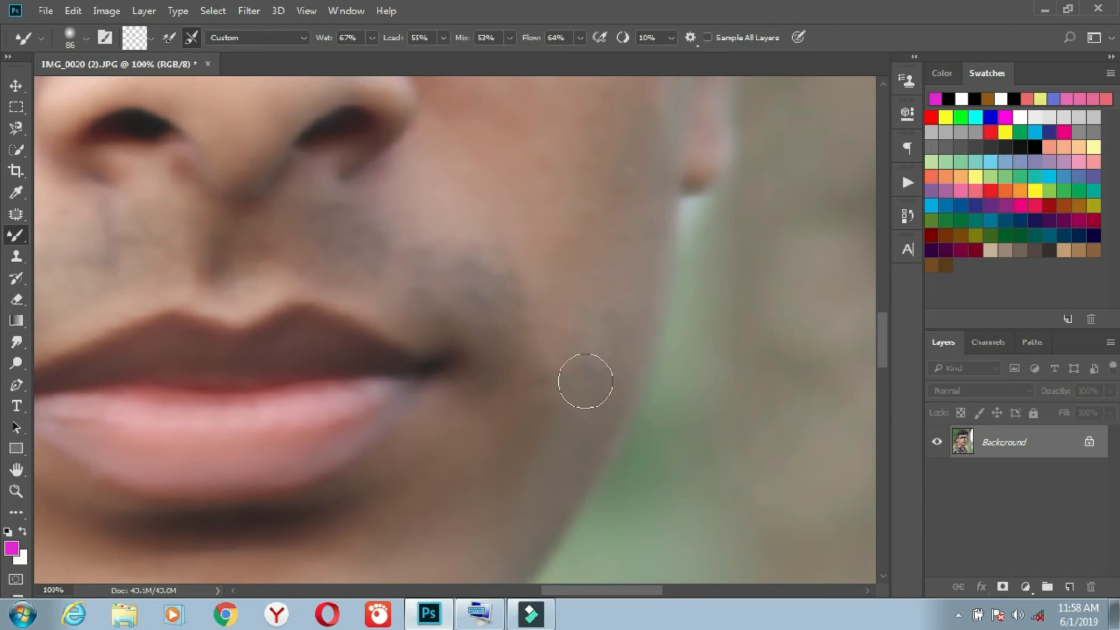
left_click_drag(883, 341, 886, 333)
right_click(722, 319)
left_click(730, 345)
mouse_move(595, 255)
left_mouse_down()
mouse_move(595, 230)
mouse_move(621, 203)
left_mouse_up()
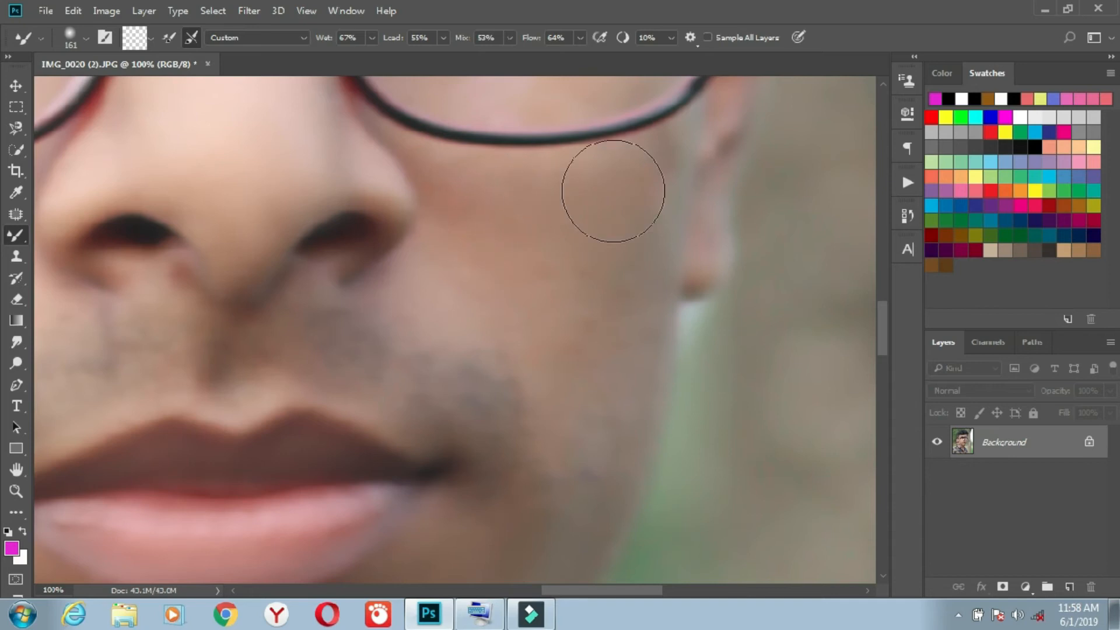
left_click(610, 337)
left_click_drag(542, 267, 480, 213)
mouse_move(577, 270)
left_mouse_down()
mouse_move(595, 373)
mouse_move(591, 463)
left_mouse_up()
left_click_drag(594, 419, 593, 473)
mouse_move(648, 169)
left_mouse_down()
mouse_move(616, 195)
mouse_move(525, 206)
mouse_move(461, 193)
mouse_move(499, 208)
mouse_move(428, 169)
left_mouse_up()
left_click_drag(473, 289, 470, 305)
left_click_drag(455, 317, 428, 283)
Enlarge the Mixer Brush to 259 px and continue blending the facial skin.
right_click(395, 277)
left_click(530, 315)
left_click(519, 315)
left_click(322, 242)
left_click_drag(159, 246, 153, 269)
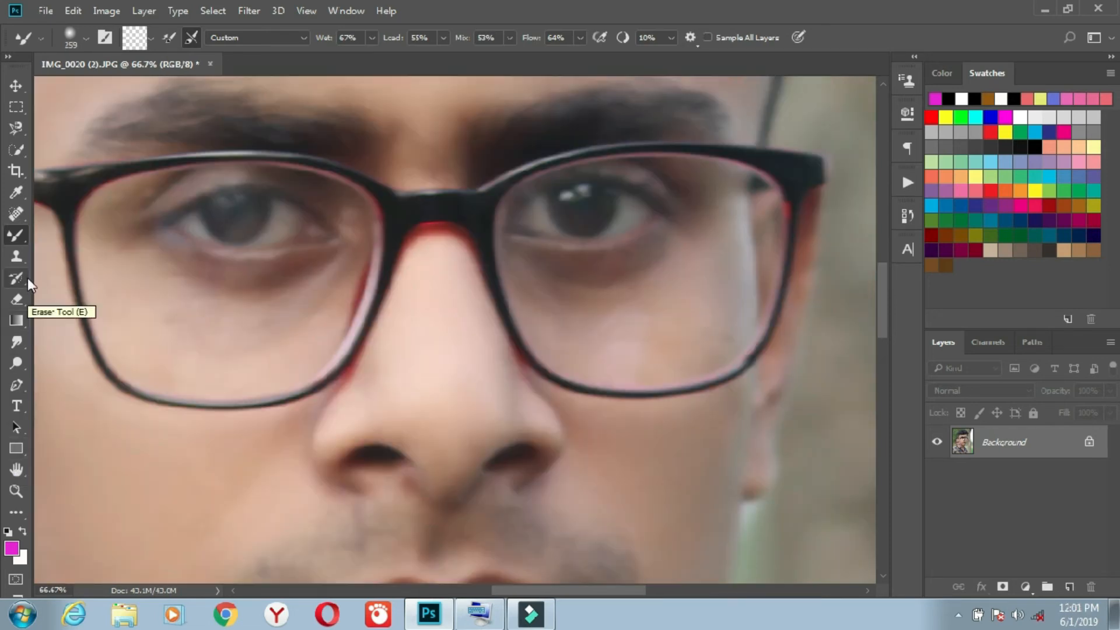
Heal the uneven spots under both eyes inside the glasses with the Spot Healing Brush at 56 px.
left_click(16, 214)
left_click(176, 318)
left_click(272, 323)
left_click(730, 331)
left_click(709, 351)
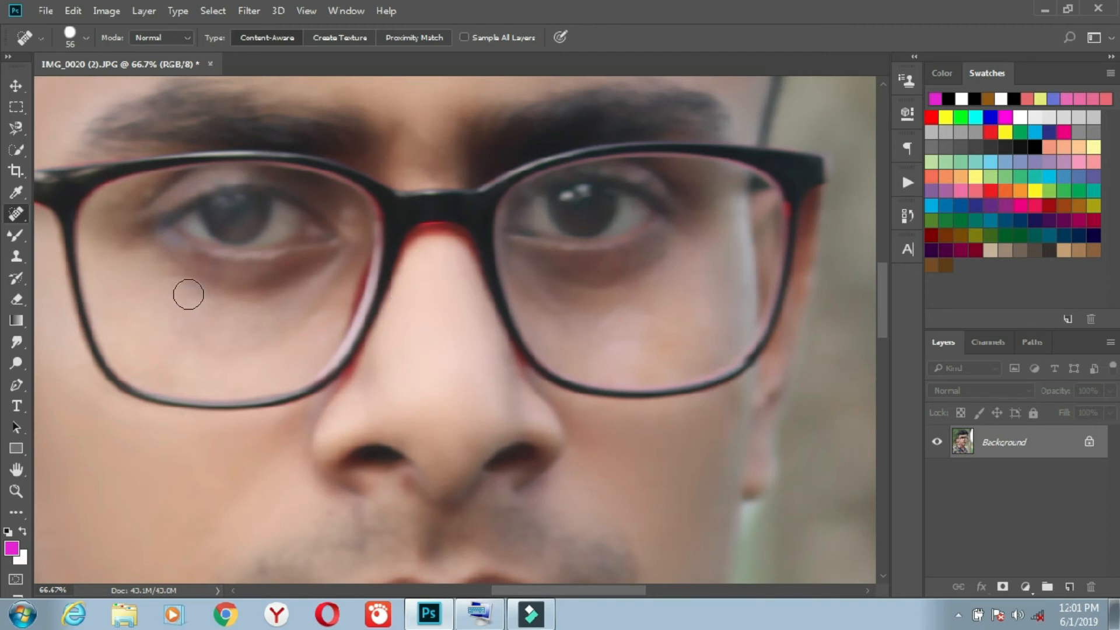
Blend the skin under both eyes inside the glasses with the Mixer Brush at 146 px.
left_click(16, 235)
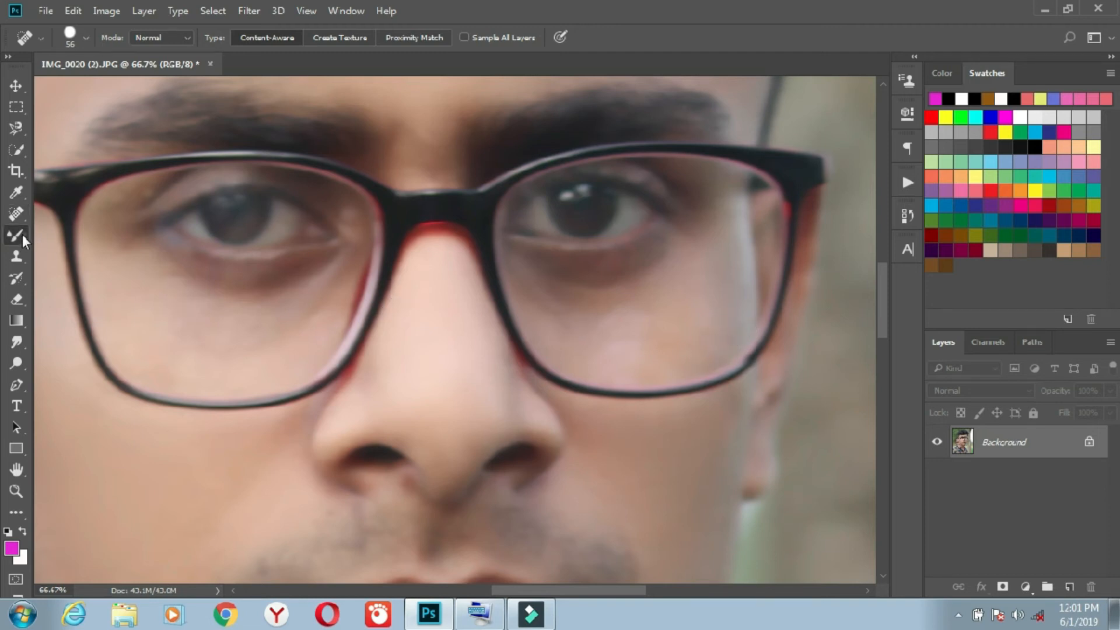
right_click(235, 333)
left_click_drag(408, 350, 387, 363)
key("Return")
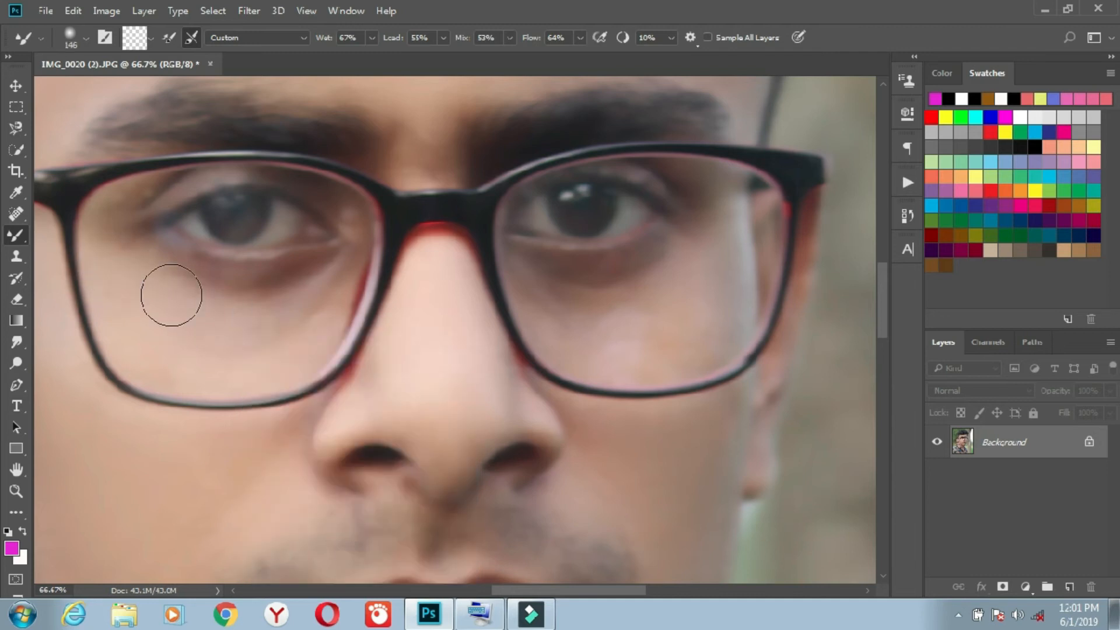
mouse_move(317, 300)
left_mouse_down()
mouse_move(279, 354)
mouse_move(198, 364)
mouse_move(145, 354)
mouse_move(108, 246)
mouse_move(125, 206)
mouse_move(303, 288)
mouse_move(192, 288)
mouse_move(369, 329)
mouse_move(671, 273)
mouse_move(570, 296)
mouse_move(598, 284)
mouse_move(526, 274)
mouse_move(549, 287)
mouse_move(582, 347)
mouse_move(698, 307)
mouse_move(663, 356)
mouse_move(698, 321)
mouse_move(607, 335)
mouse_move(723, 243)
mouse_move(705, 188)
mouse_move(727, 257)
mouse_move(711, 323)
mouse_move(571, 311)
left_mouse_up()
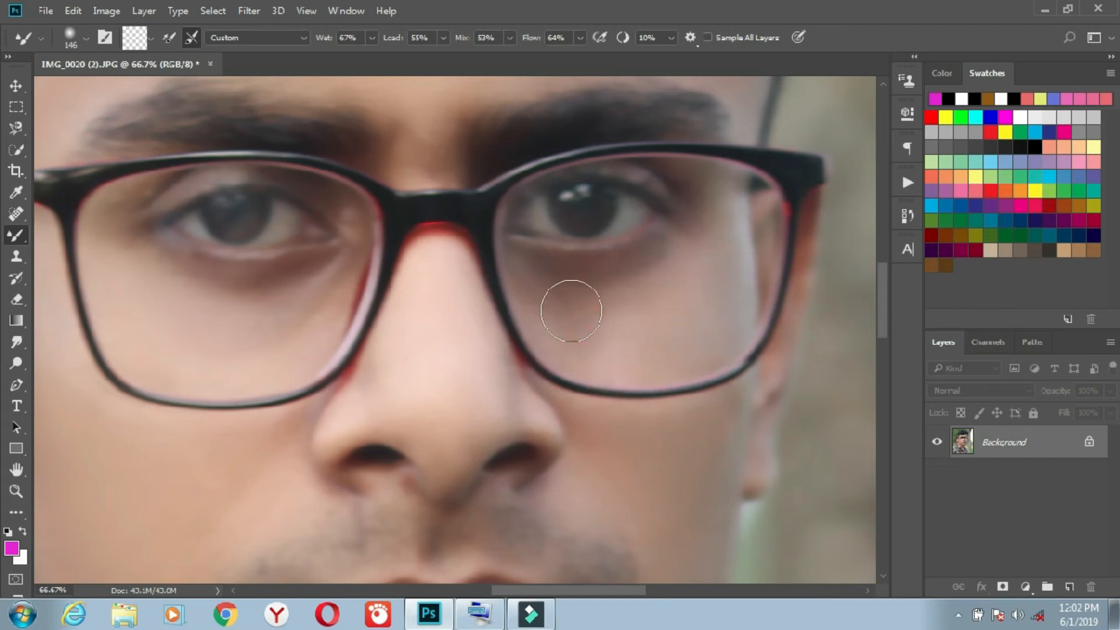
Open the Nik Collection filter Color Efex Pro 4 on the portrait and choose Dynamic Skin Softener.
left_click(16, 491)
scroll(480, 214, "up", 3)
left_click(480, 214)
right_click(480, 213)
left_click(503, 224)
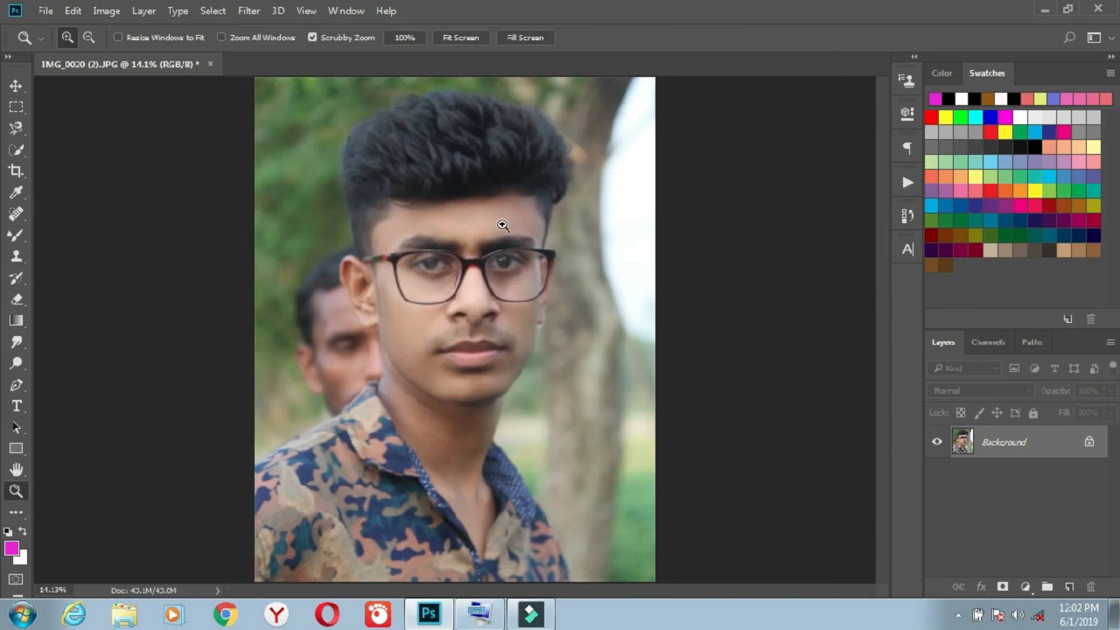
left_click(256, 8)
mouse_move(362, 415)
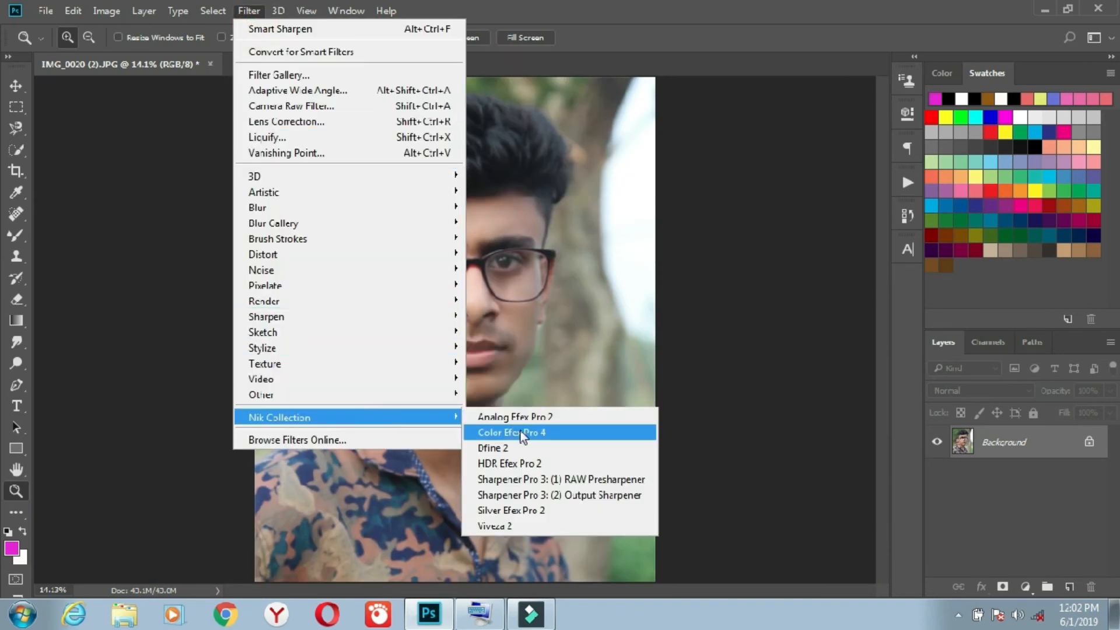
left_click(520, 433)
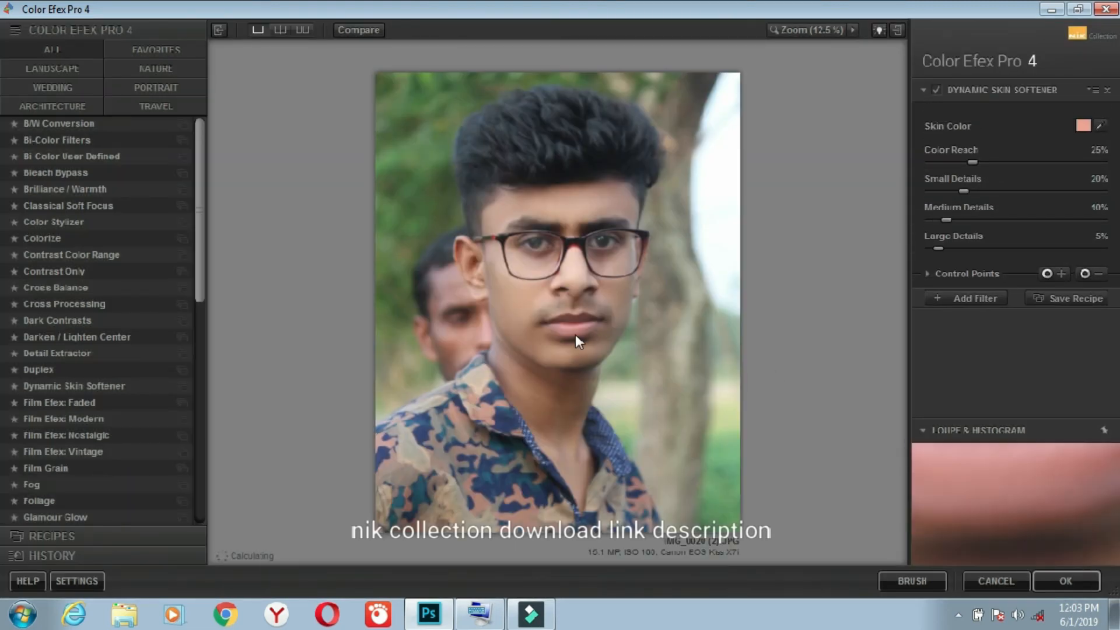
scroll(200, 217, "down", 3)
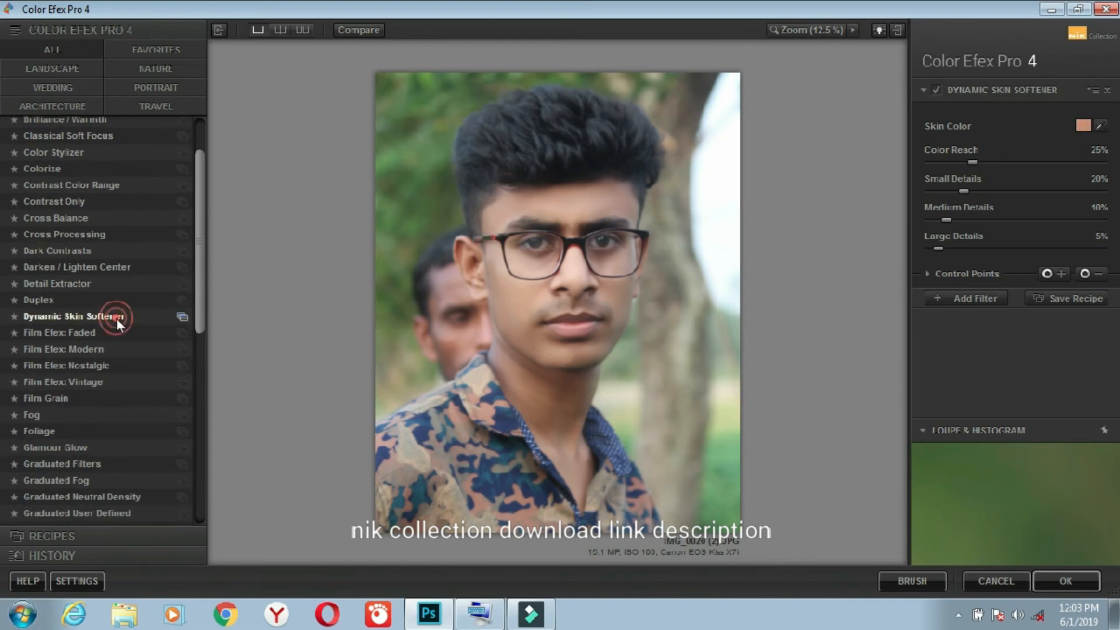
Sample the Dynamic Skin Softener's skin color from the face, check the face at 50% zoom and apply the filter.
left_click(1099, 126)
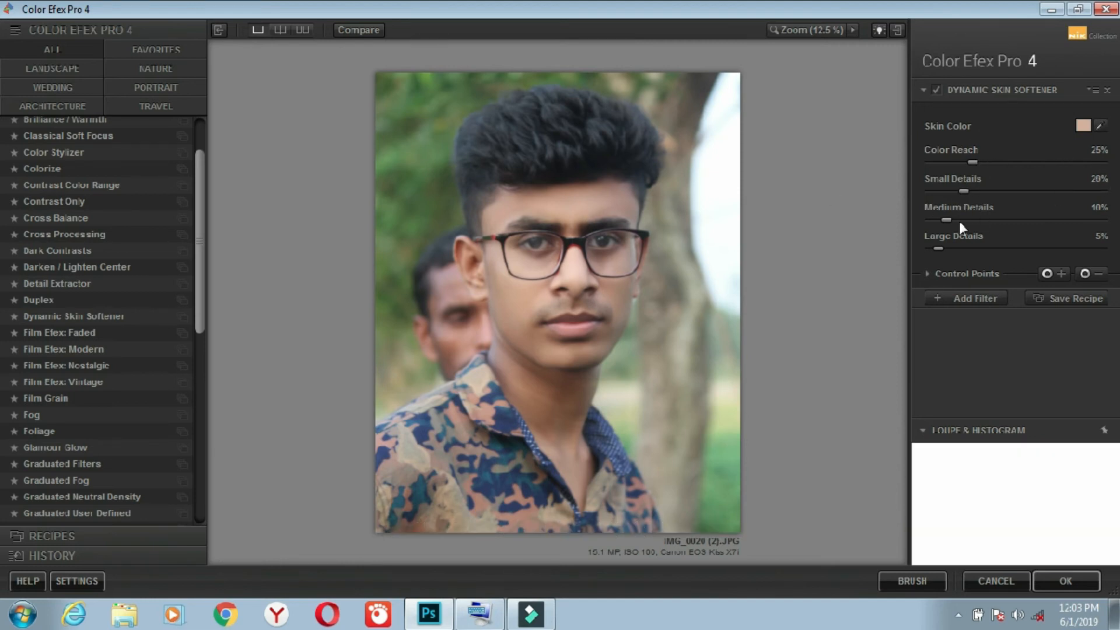
left_click(852, 31)
left_click(881, 99)
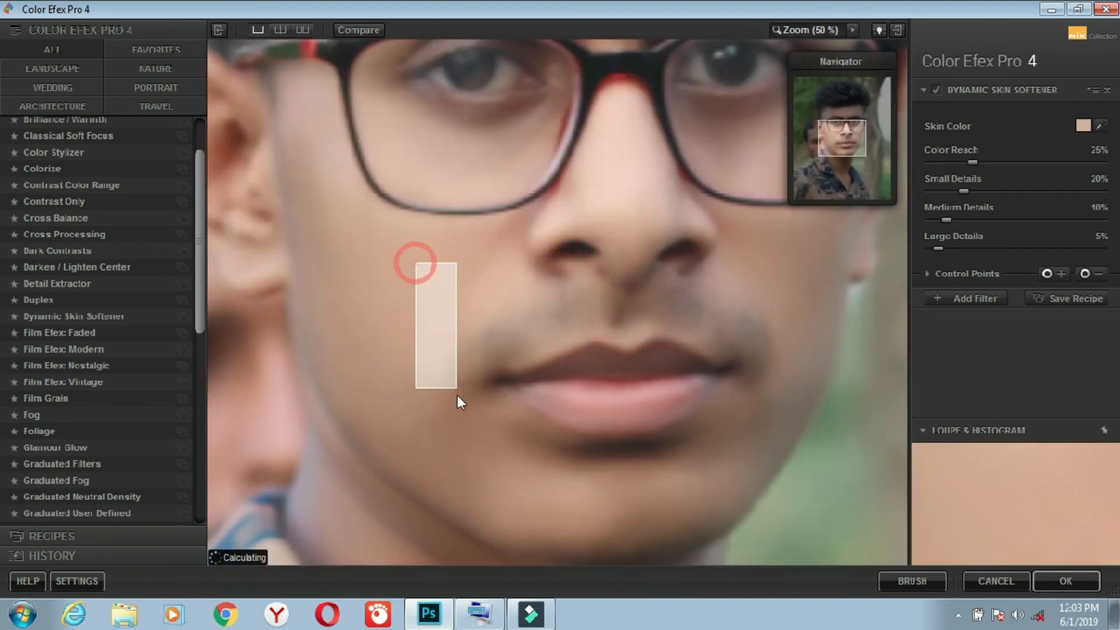
mouse_move(841, 149)
left_mouse_down()
mouse_move(843, 121)
mouse_move(846, 142)
left_mouse_up()
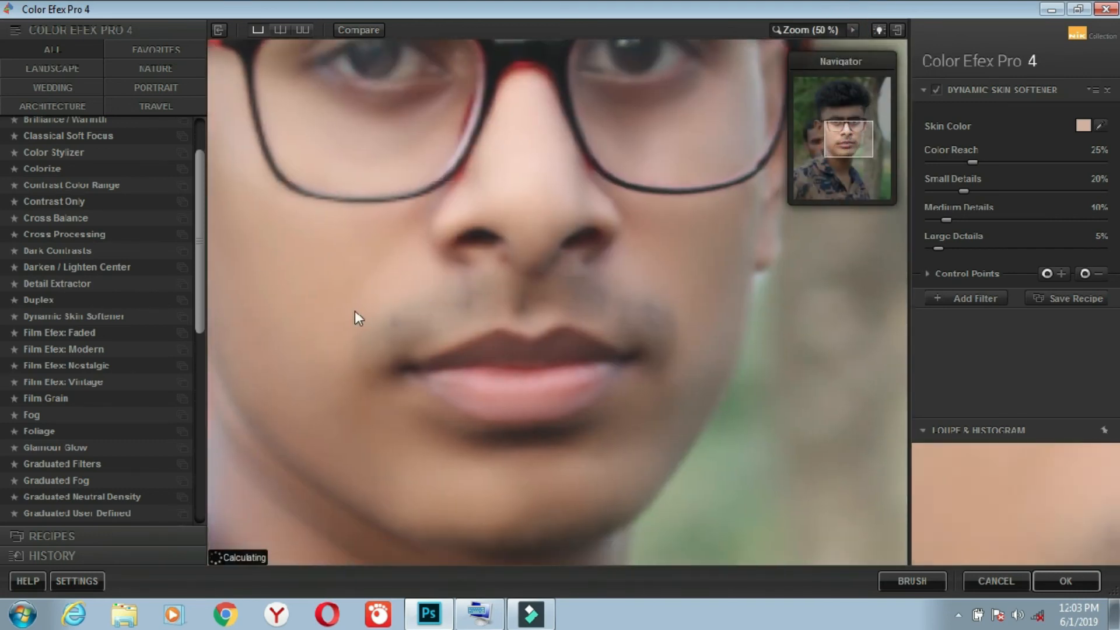
left_click(975, 298)
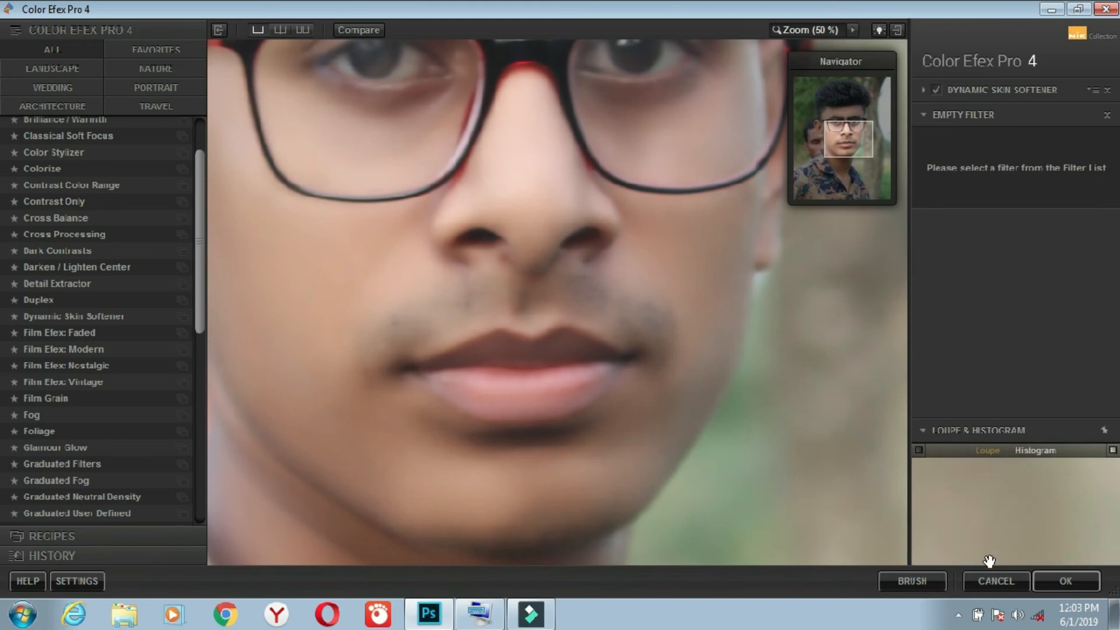
left_click(1078, 582)
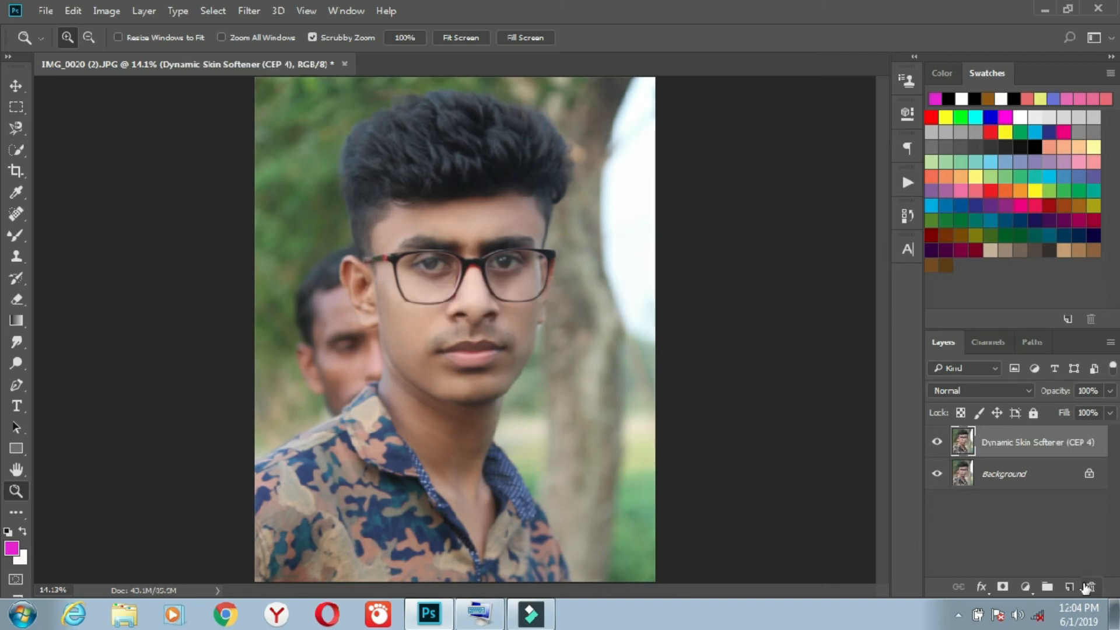
Examine the softened skin around the eyes and cheeks up close, and return to the whole portrait.
left_click(472, 265)
left_click(475, 149)
right_click(496, 225)
left_click(551, 236)
left_click(437, 282)
right_click(440, 284)
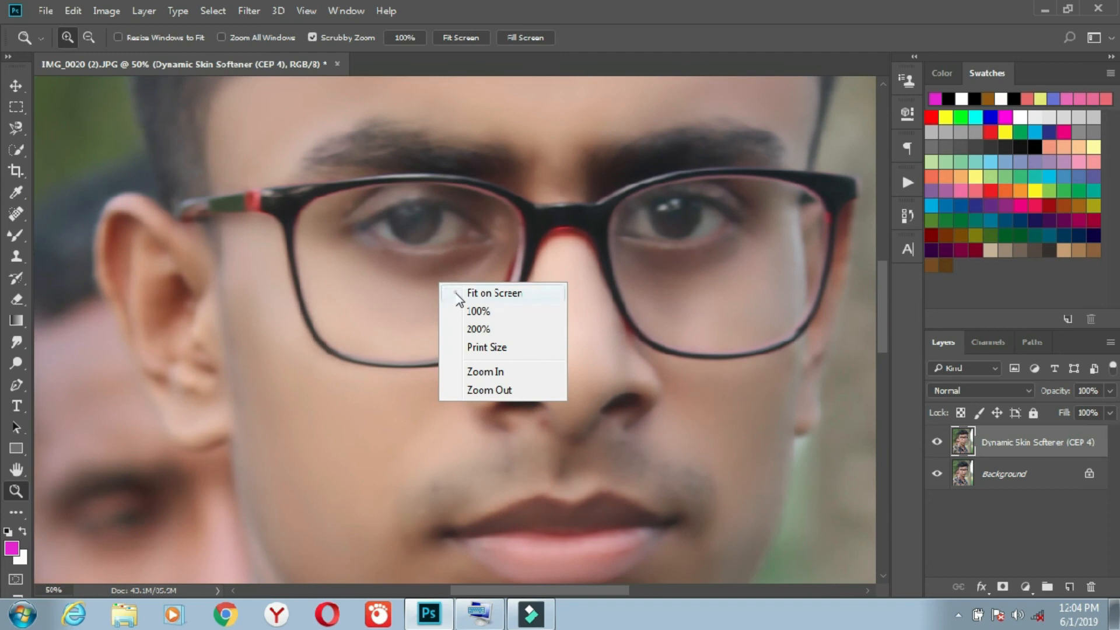
left_click(458, 293)
Open the Camera Raw filter and set Highlights +24, Shadows -18, Whites -2, Blacks -31 and Clarity +4.
left_click(236, 9)
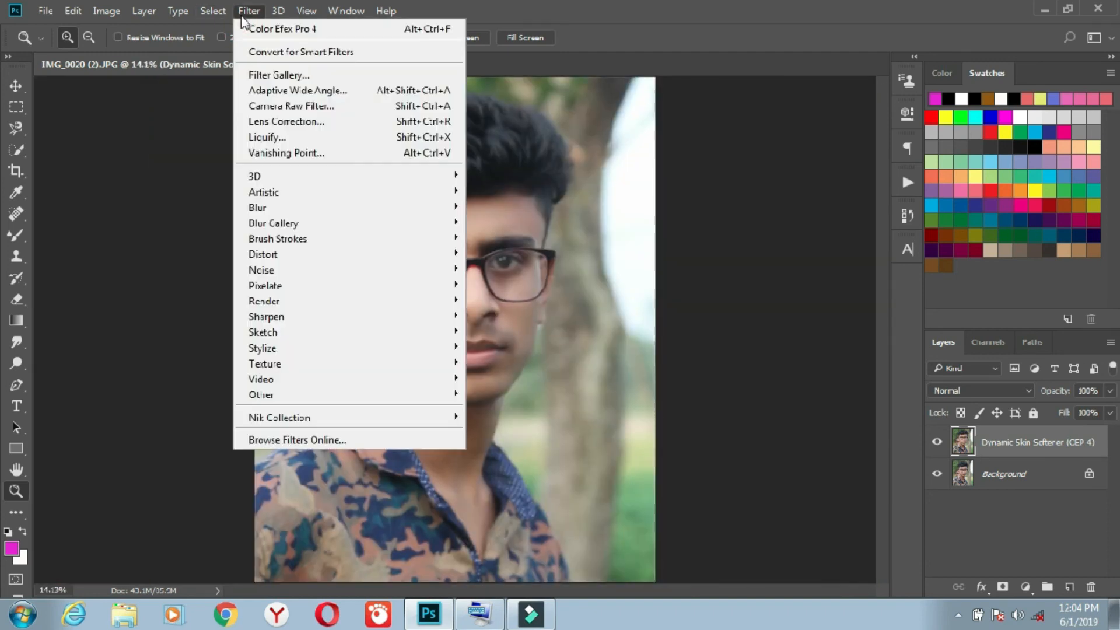
left_click(294, 105)
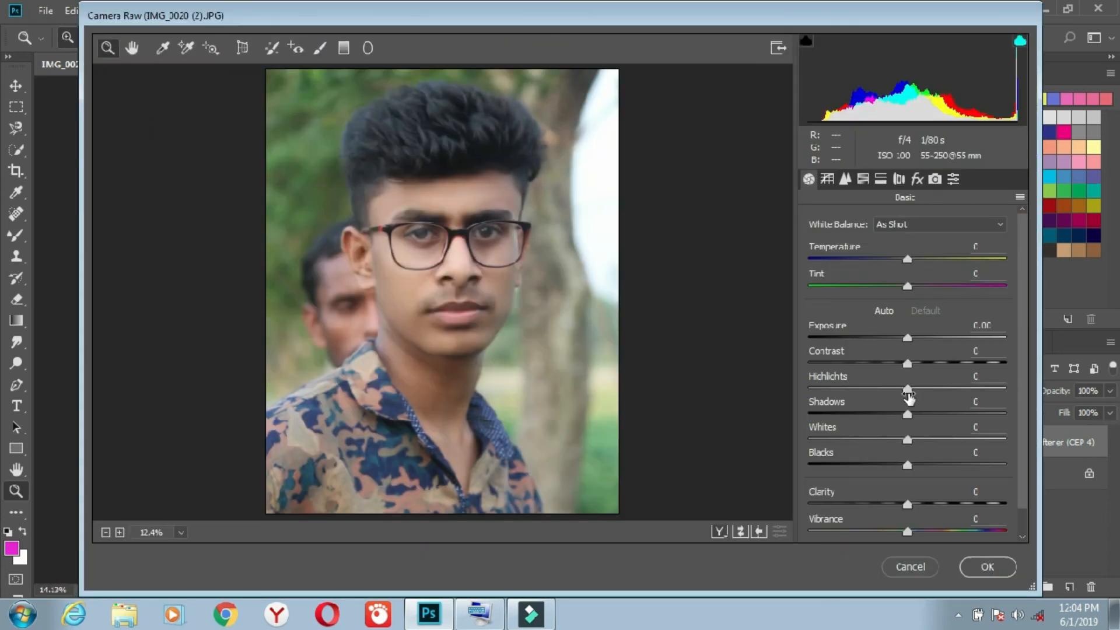
key("Down")
key("Down")
key("Down")
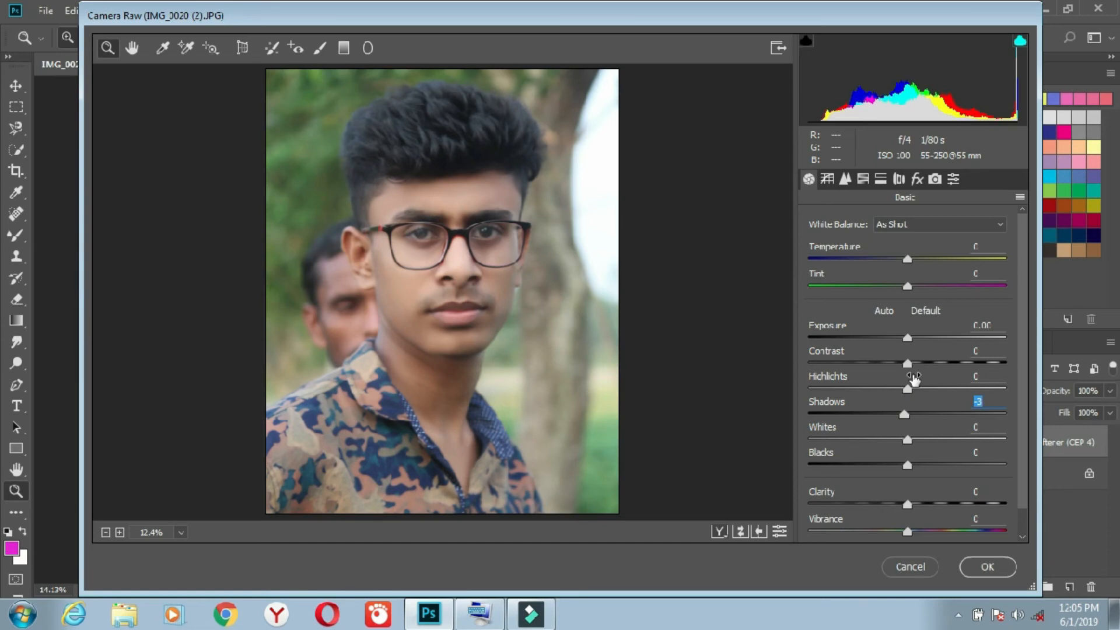
left_click_drag(907, 416, 948, 387)
left_click_drag(908, 441, 876, 461)
left_click_drag(908, 504, 915, 505)
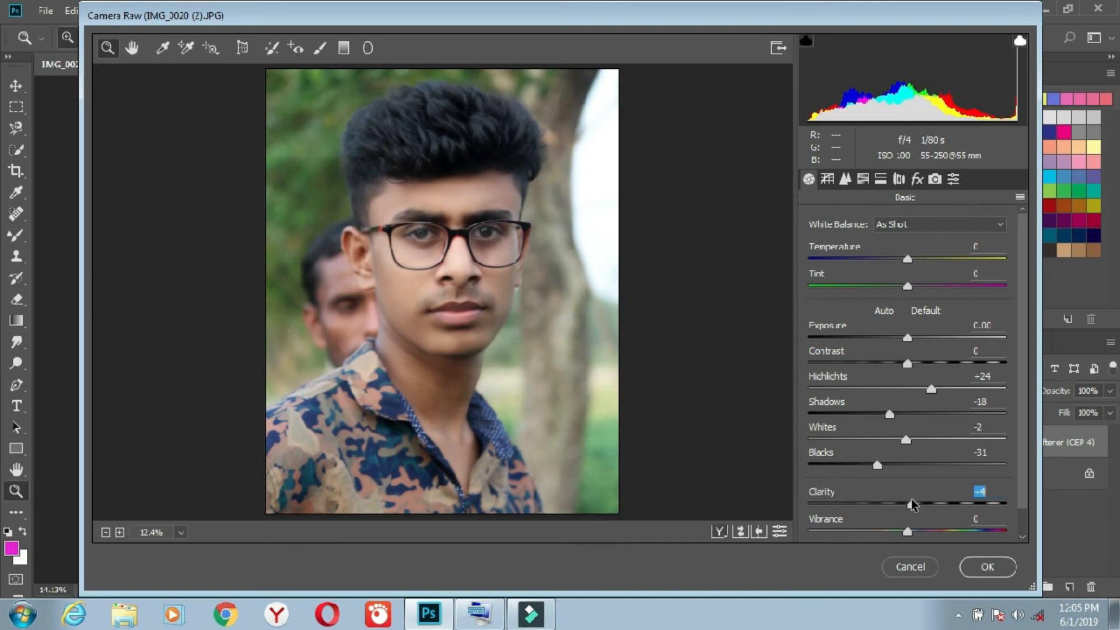
Raise the HSL luminance of Oranges to +8 in the Camera Raw filter.
left_click(845, 180)
left_click(880, 180)
left_click(863, 180)
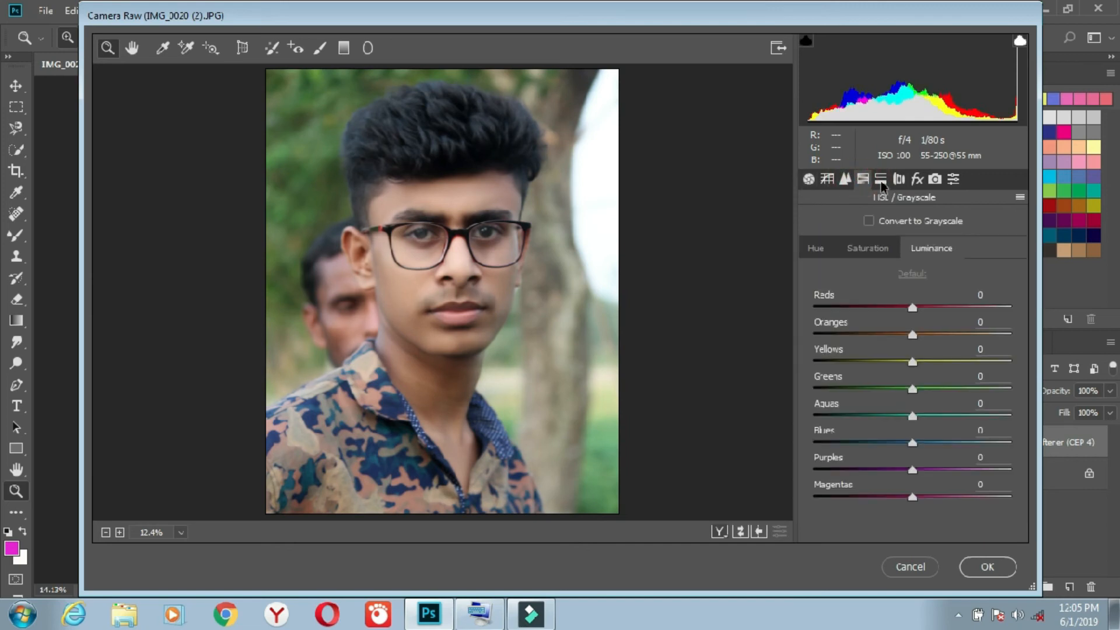
left_click_drag(912, 332, 926, 338)
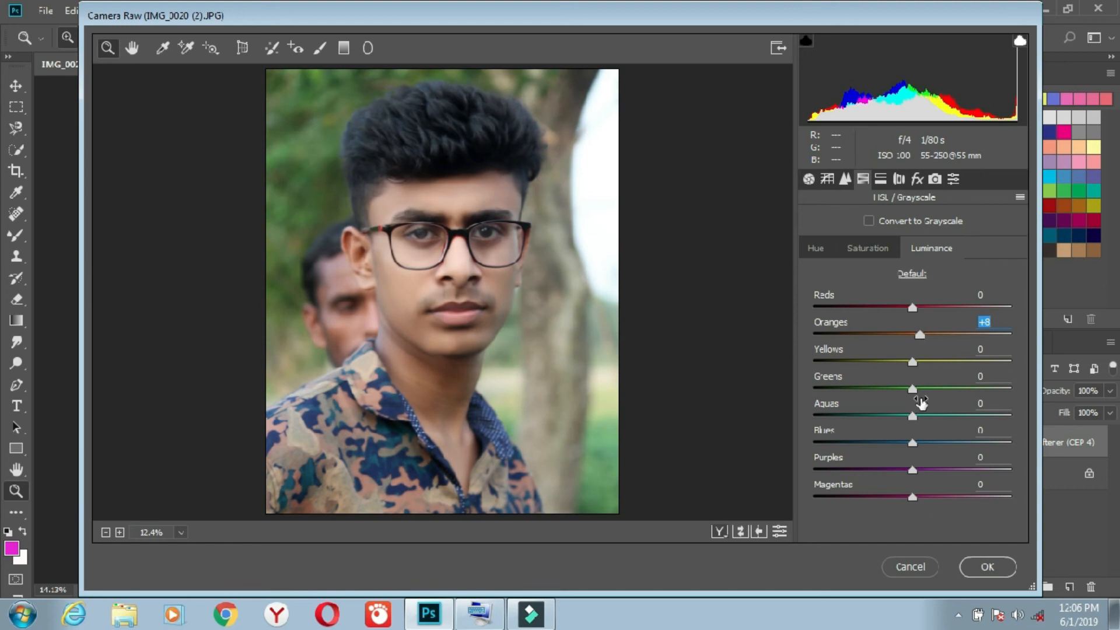
Apply the Camera Raw adjustments to the portrait.
left_click(985, 568)
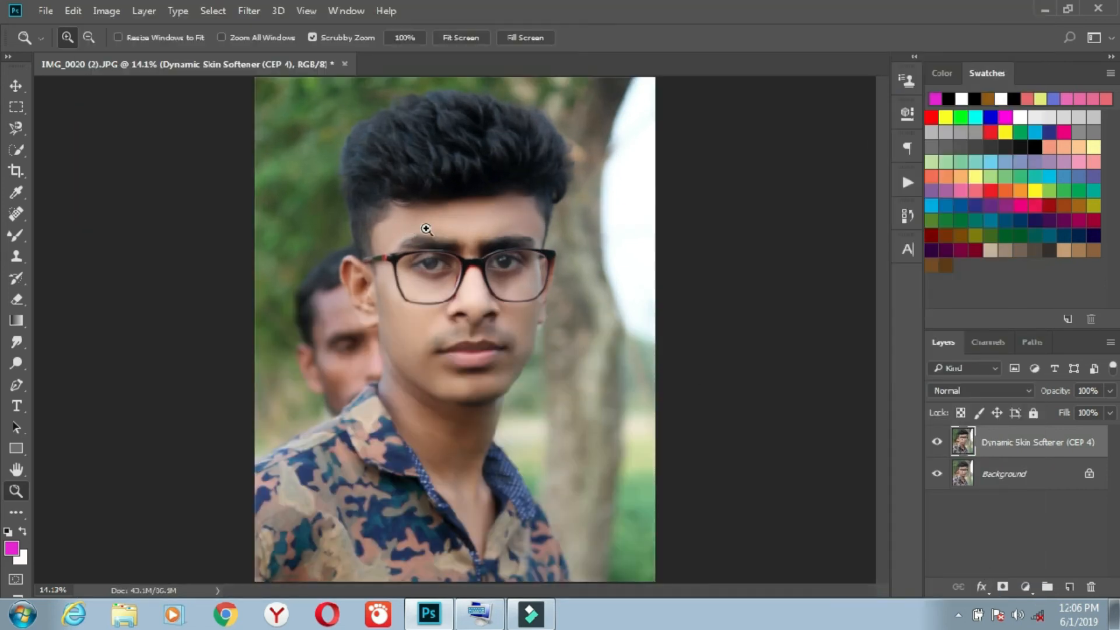
Examine the forehead, eyebrows and eye area at 100% zoom for the skin's smoothness and tone.
left_click_drag(425, 228, 467, 227)
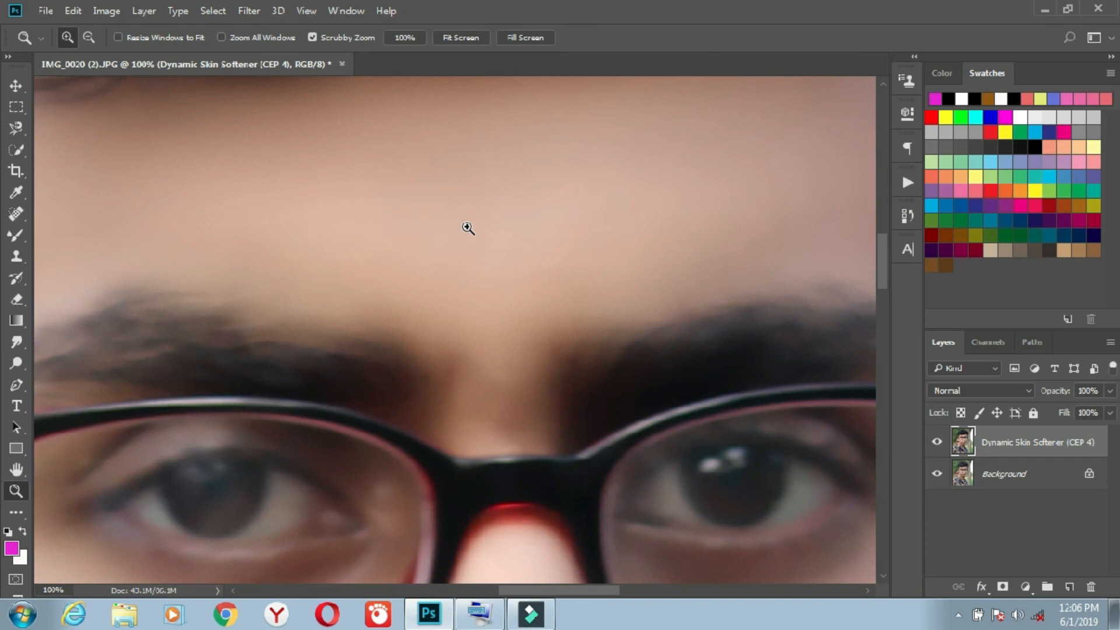
left_click(266, 216)
right_click(266, 216)
left_click(305, 246)
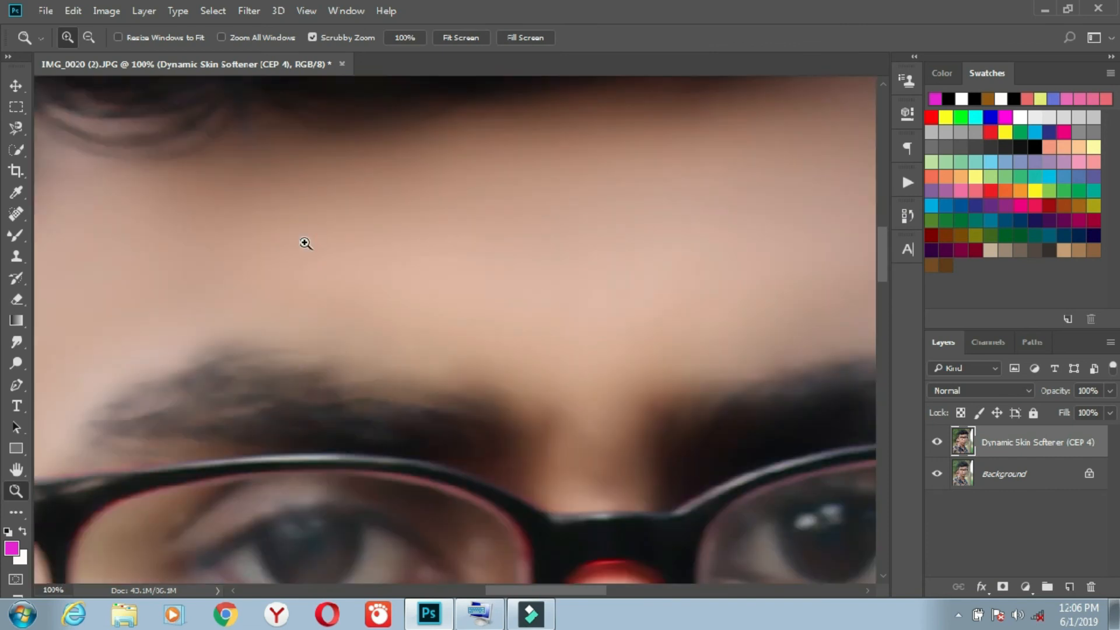
right_click(304, 242)
left_click(321, 251)
left_click(431, 350)
right_click(430, 350)
left_click(463, 365)
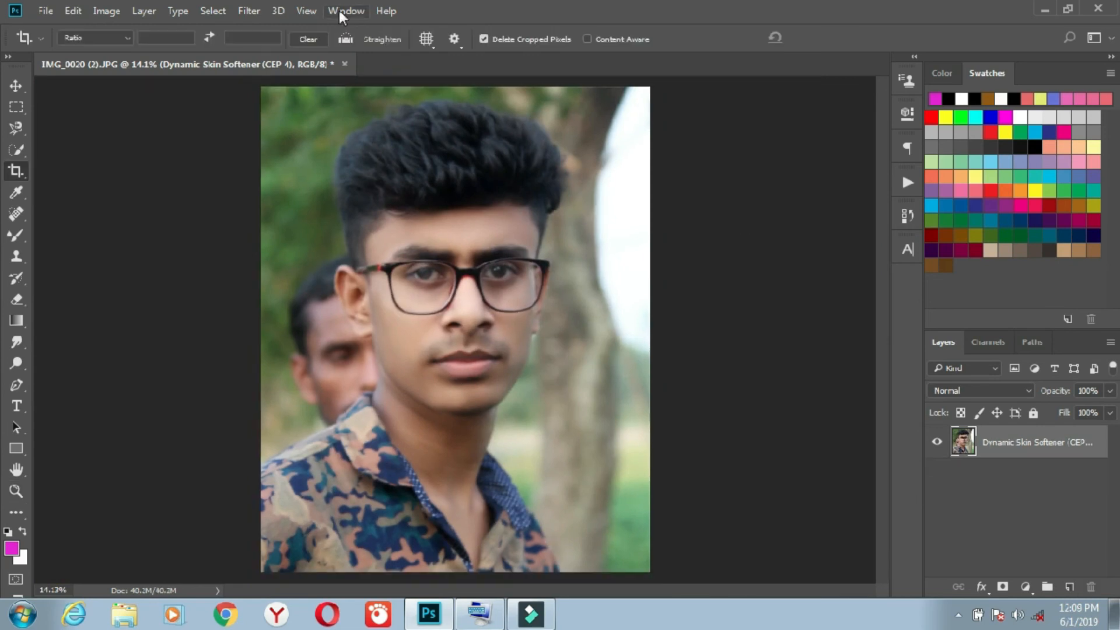
Open the Camera Raw filter and set the HSL hue of Yellows and Greens to -100.
left_click(249, 11)
left_click(285, 110)
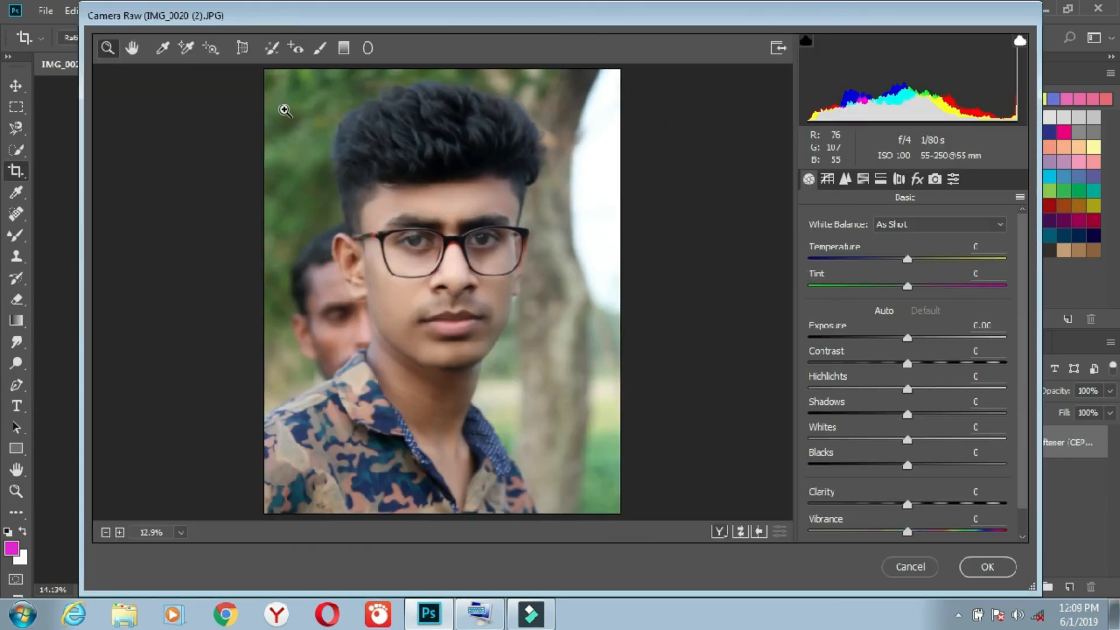
left_click(845, 180)
left_click(862, 178)
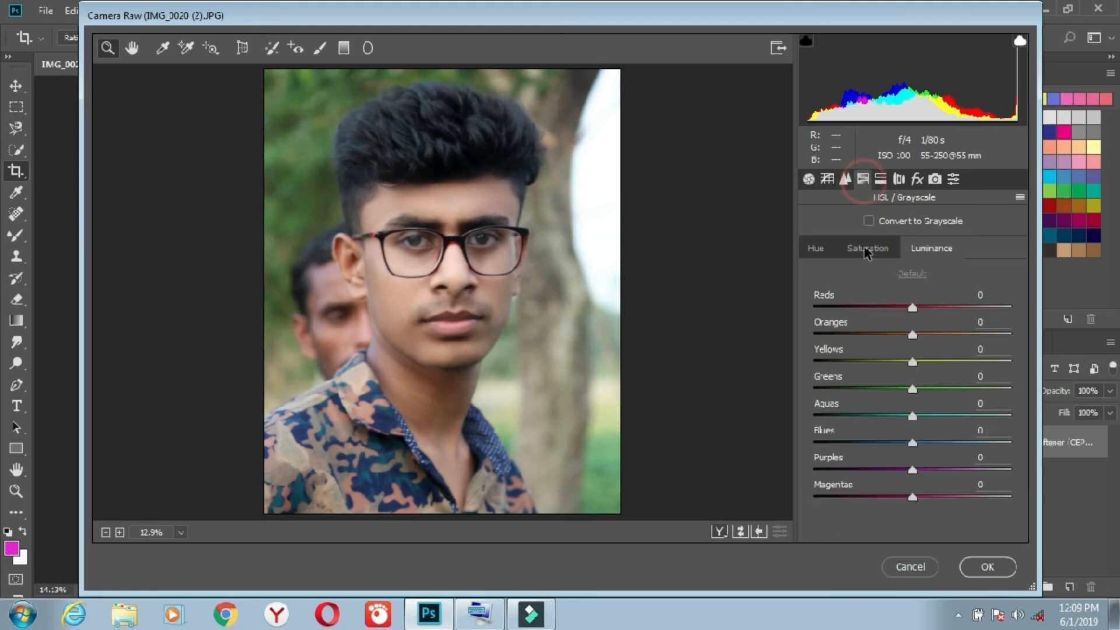
left_click(816, 248)
left_click_drag(911, 362, 800, 346)
left_click_drag(912, 385, 726, 353)
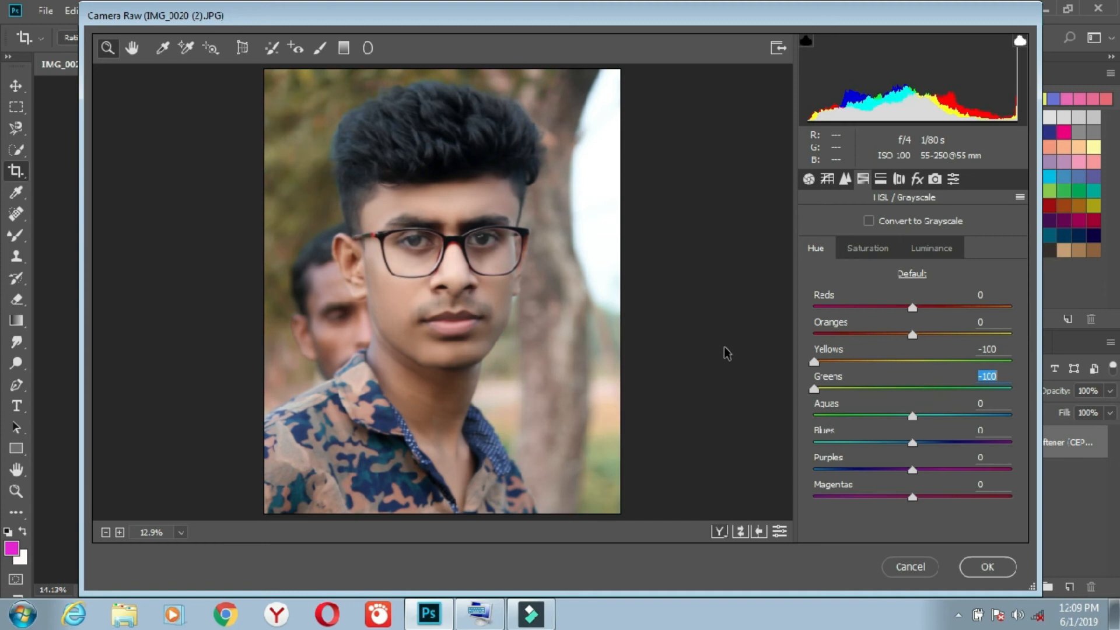
Set the HSL saturation to Yellows -77, Greens -6, Aquas -10 and Blues +31.
left_click(876, 252)
left_click_drag(824, 345, 823, 343)
left_click_drag(891, 361, 838, 386)
left_click_drag(913, 392, 906, 389)
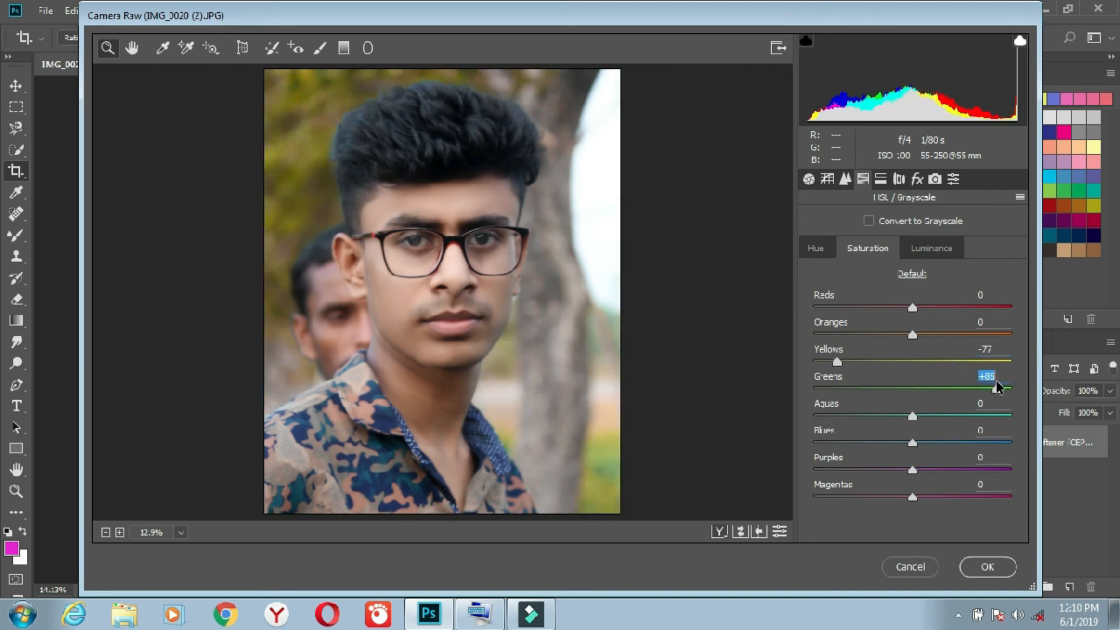
left_click_drag(912, 442, 956, 444)
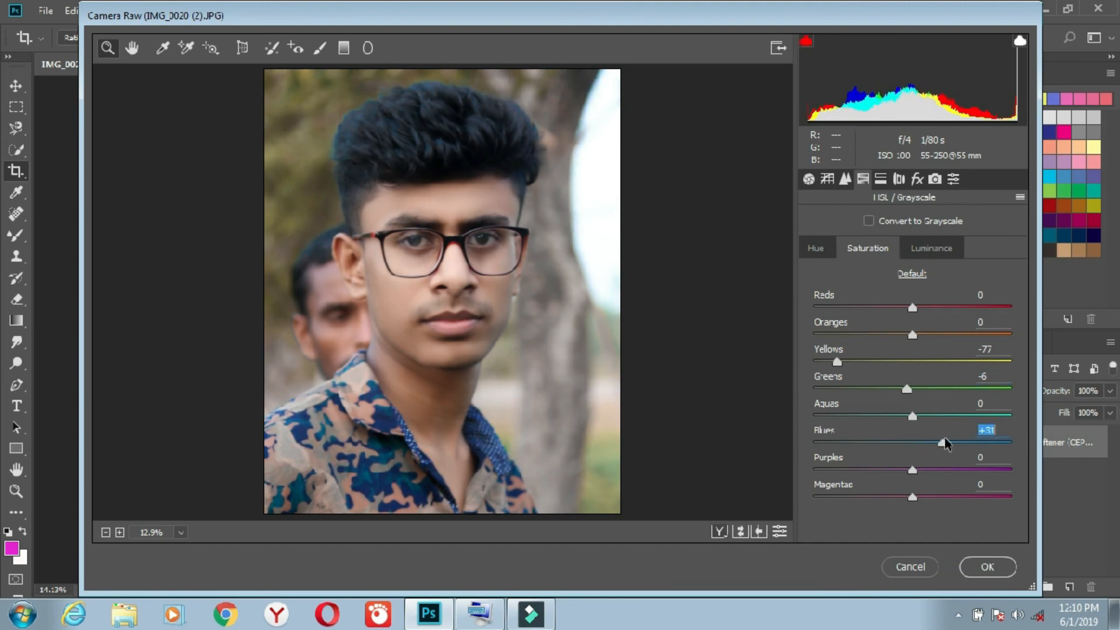
mouse_move(912, 415)
left_mouse_down()
mouse_move(956, 415)
mouse_move(896, 415)
left_mouse_up()
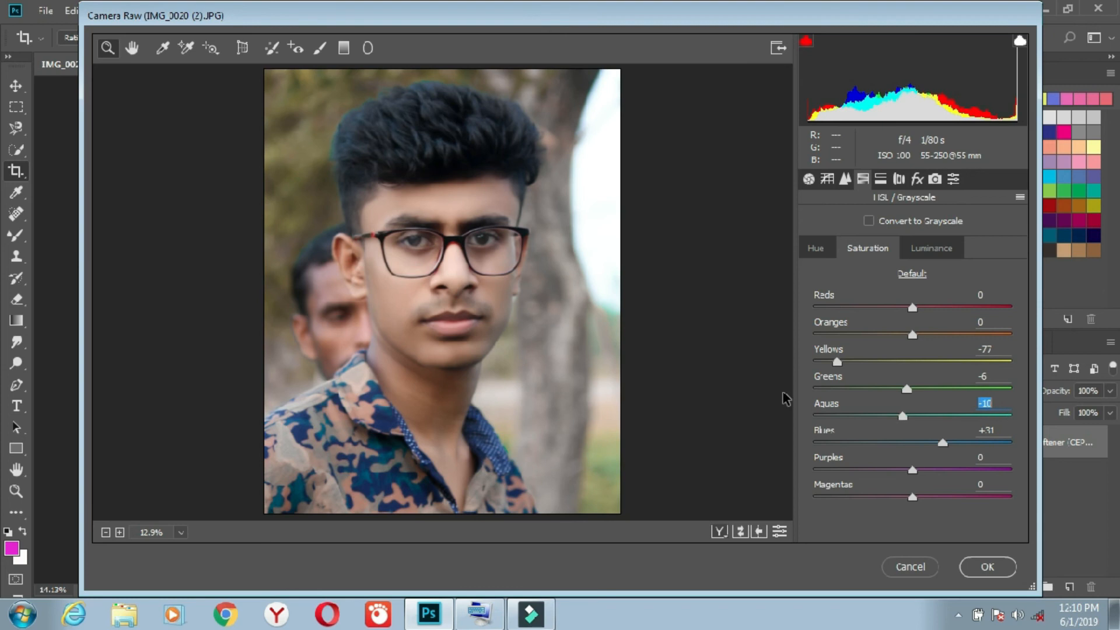
Set the HSL luminance to Yellows +8, Greens -7, Aquas +8 and Blues +12, and apply the Camera Raw filter.
left_click(946, 251)
left_click_drag(912, 442, 923, 412)
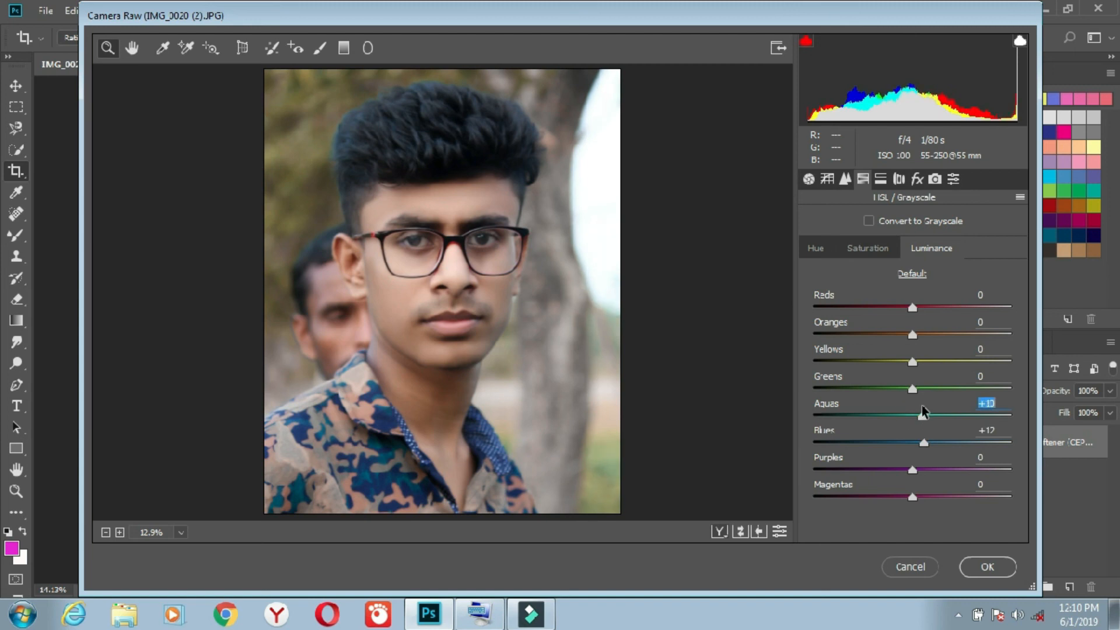
left_click_drag(912, 362, 906, 391)
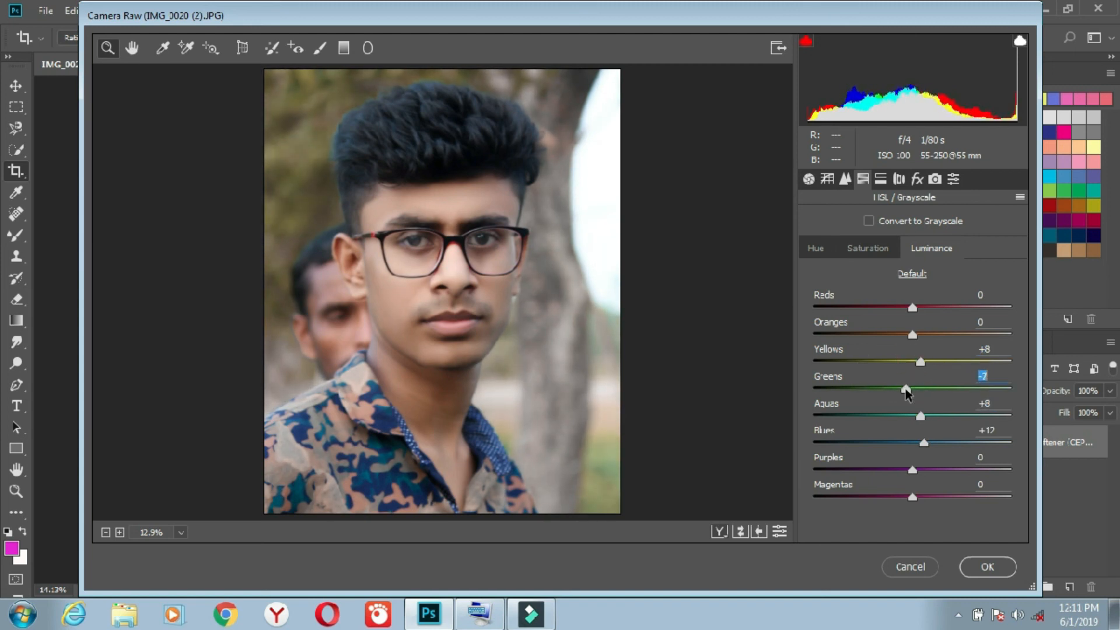
left_click(919, 179)
key("Return")
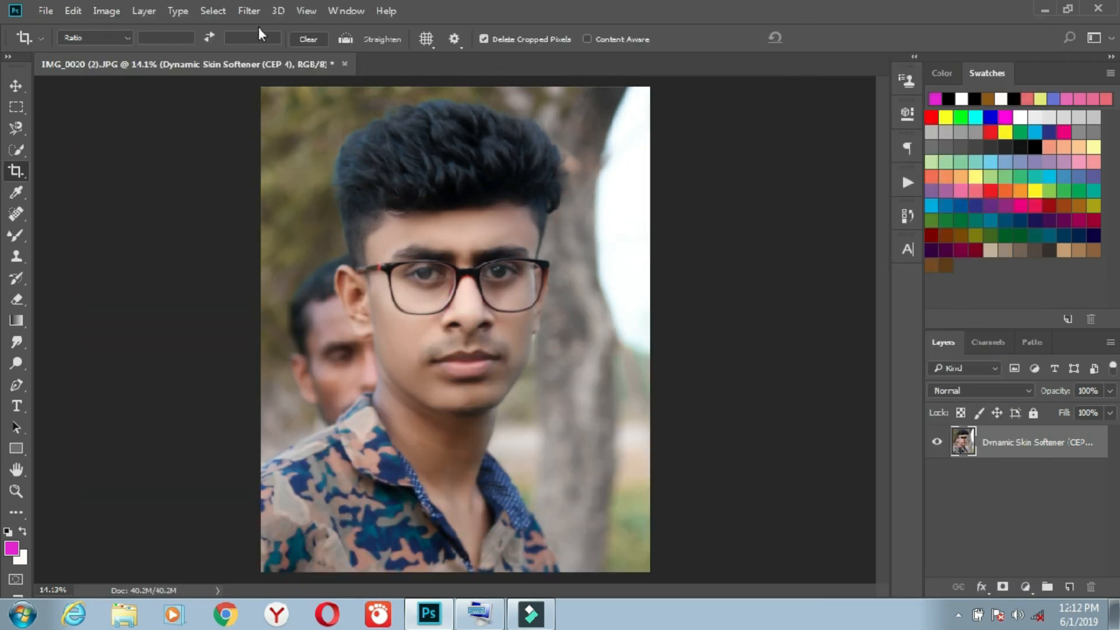
Reopen the Camera Raw filter and shift the HSL hue of Yellows and Greens by another -100 each.
left_click(249, 11)
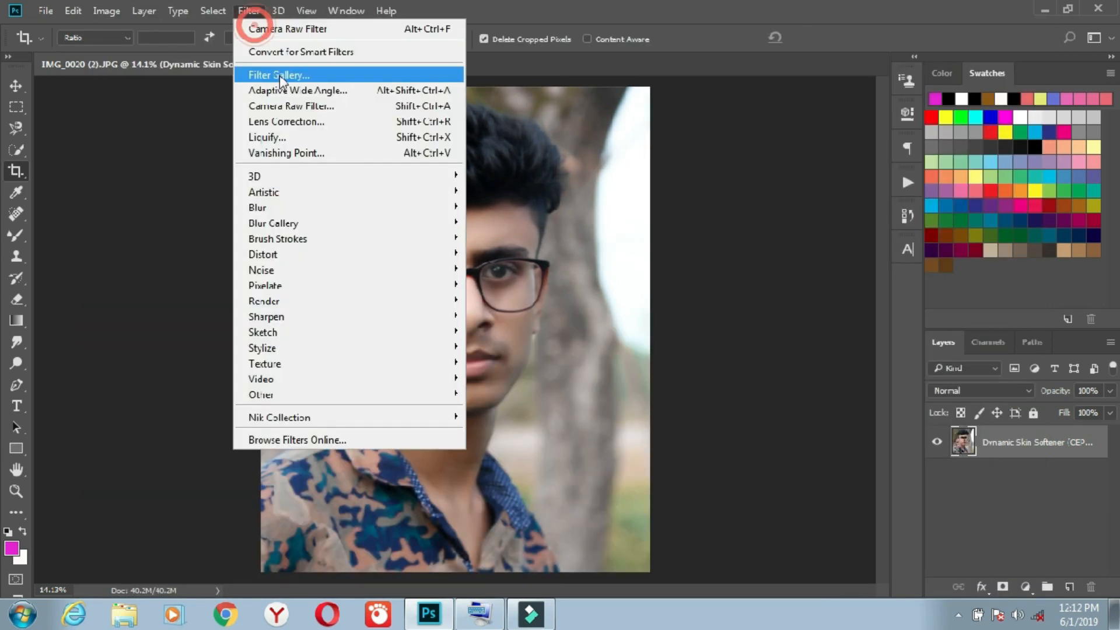
left_click(298, 108)
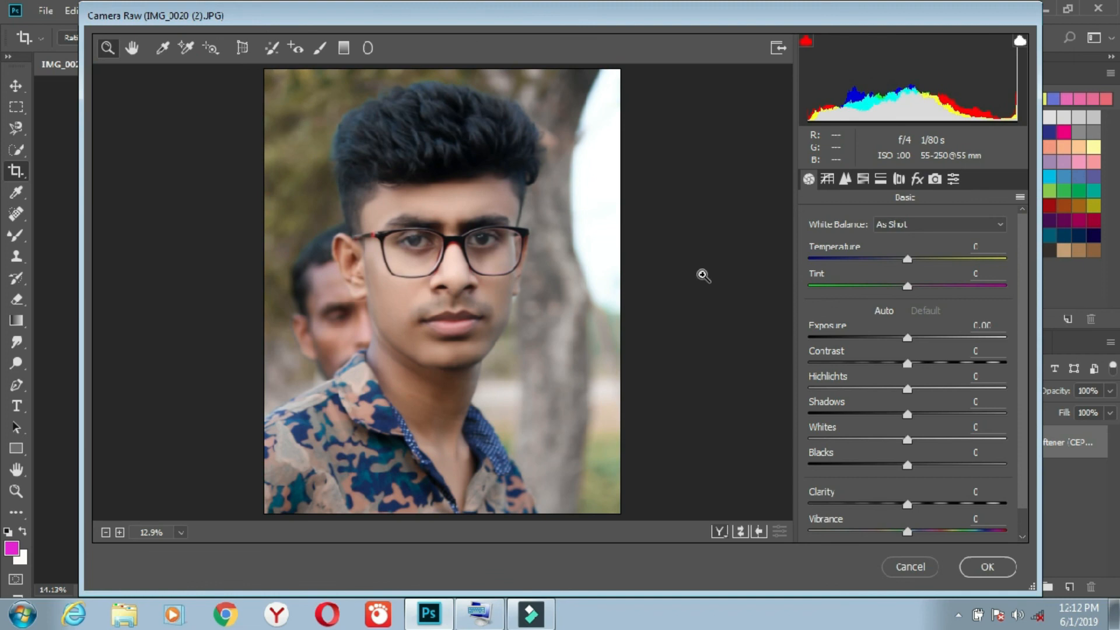
left_click(863, 179)
left_click(822, 248)
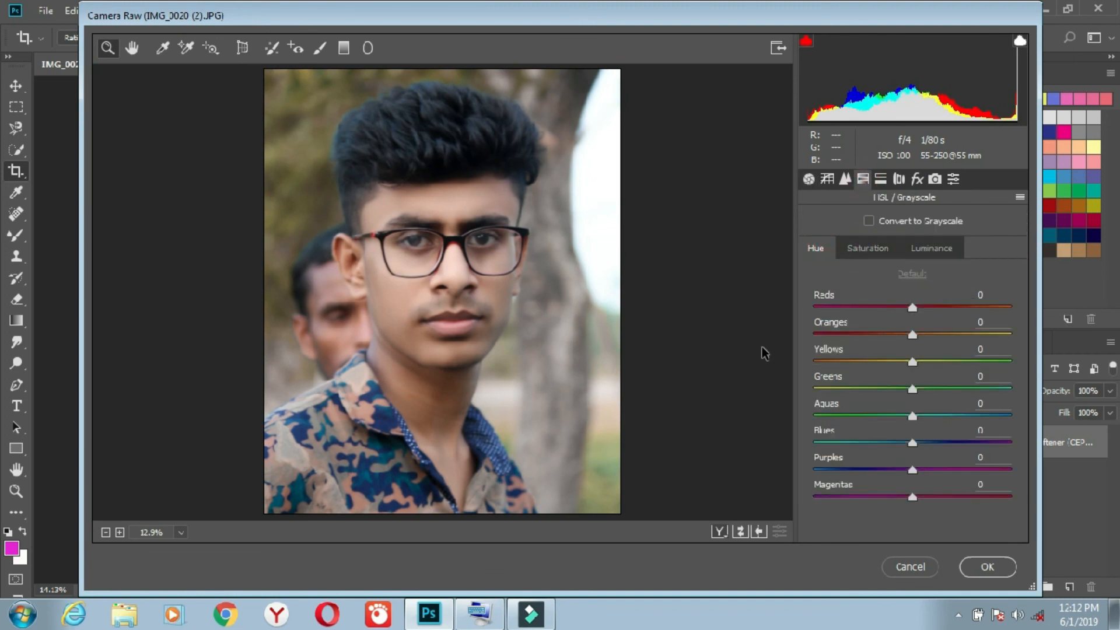
left_click_drag(857, 362, 814, 362)
left_click_drag(912, 394, 813, 390)
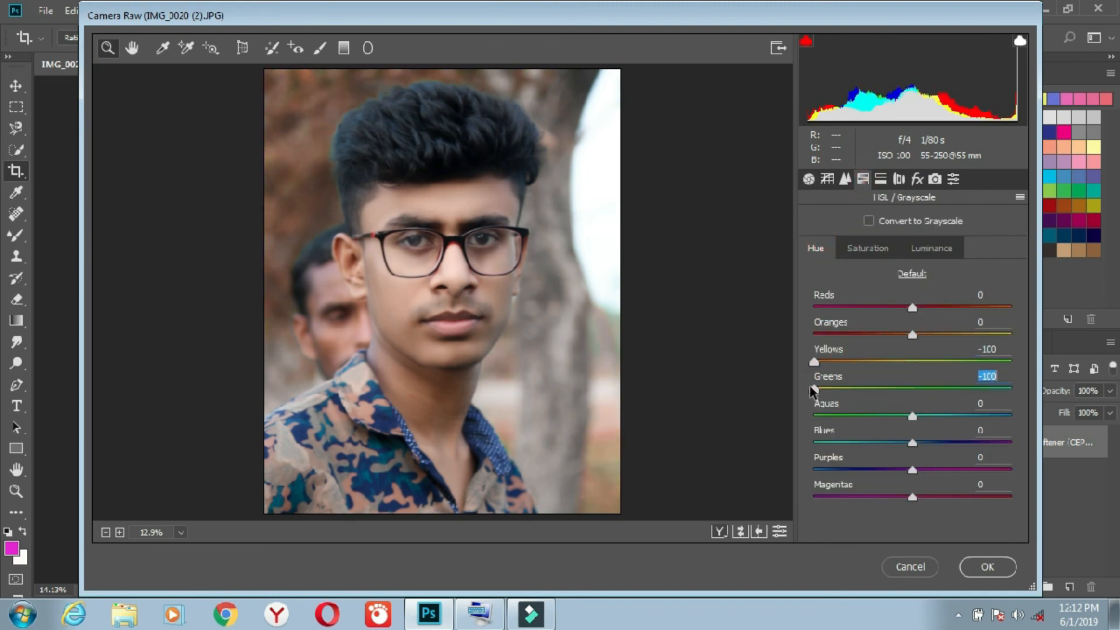
Set HSL saturation to Yellows +18 and Greens -7, luminance to Reds +6 and Oranges +5, and apply the filter.
left_click(886, 249)
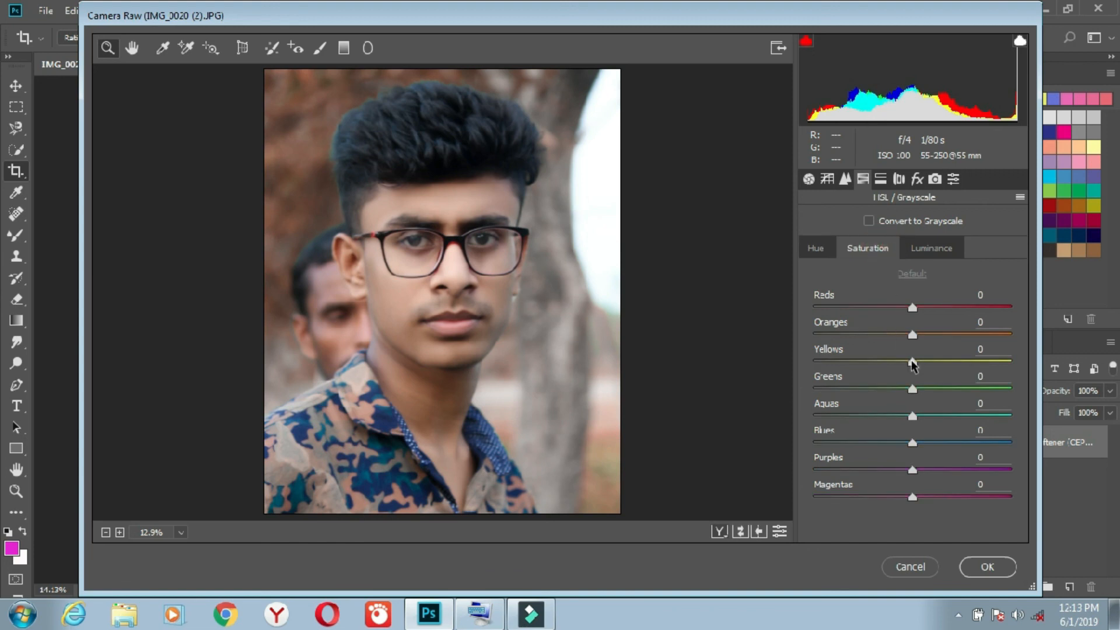
mouse_move(912, 361)
left_mouse_down()
mouse_move(1012, 358)
mouse_move(889, 357)
mouse_move(943, 361)
mouse_move(838, 380)
mouse_move(851, 356)
mouse_move(779, 352)
mouse_move(906, 373)
left_mouse_up()
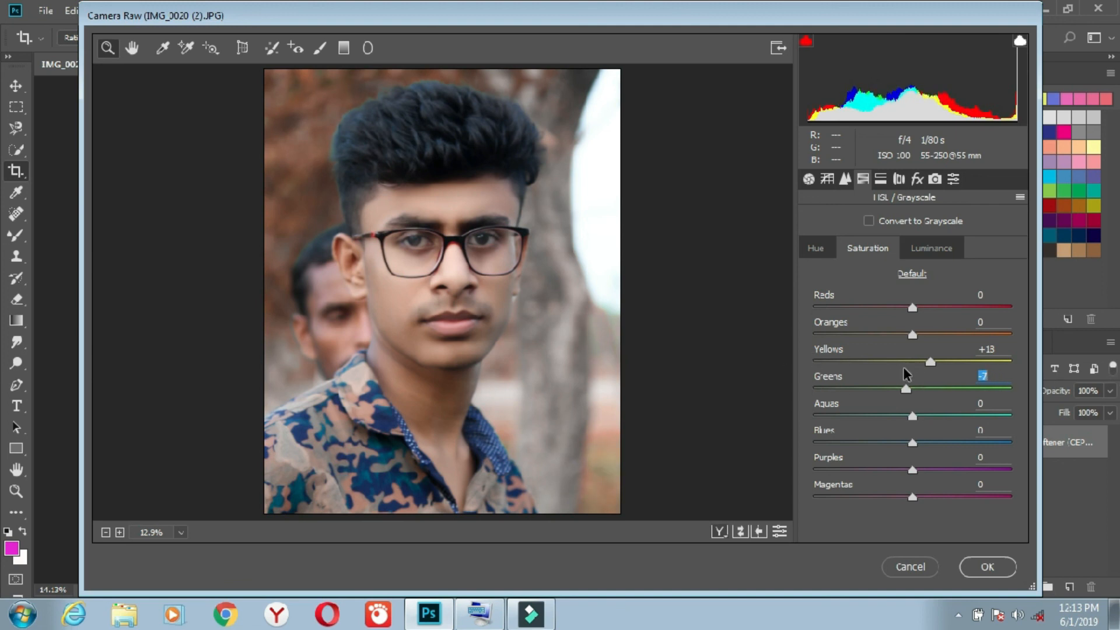
left_click(936, 251)
mouse_move(924, 334)
left_mouse_down()
mouse_move(980, 320)
mouse_move(817, 318)
mouse_move(923, 319)
left_mouse_up()
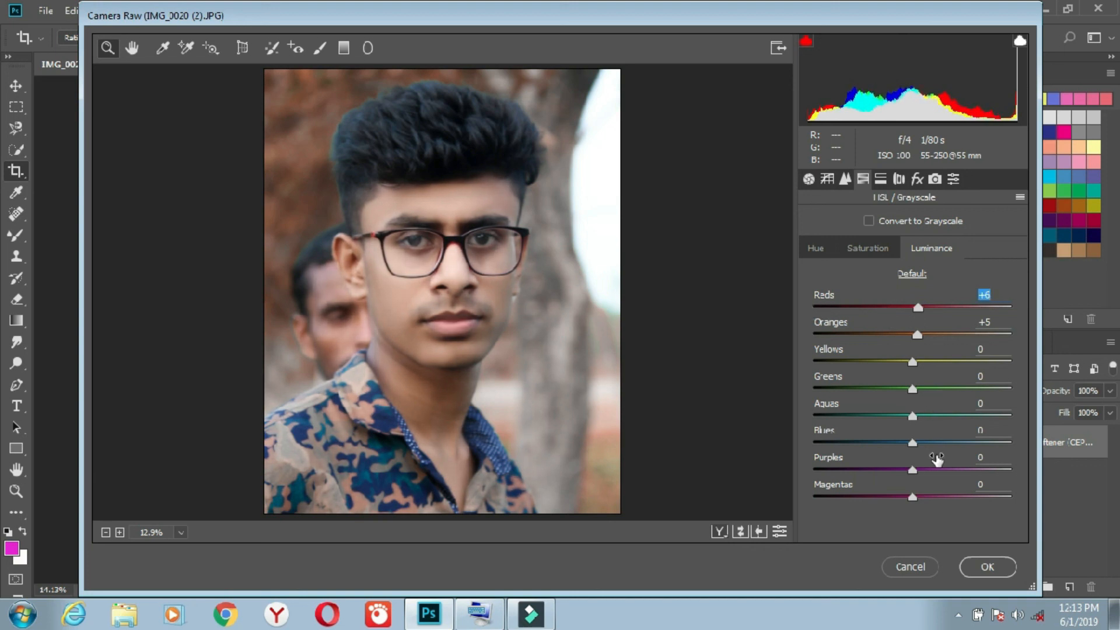
left_click(988, 567)
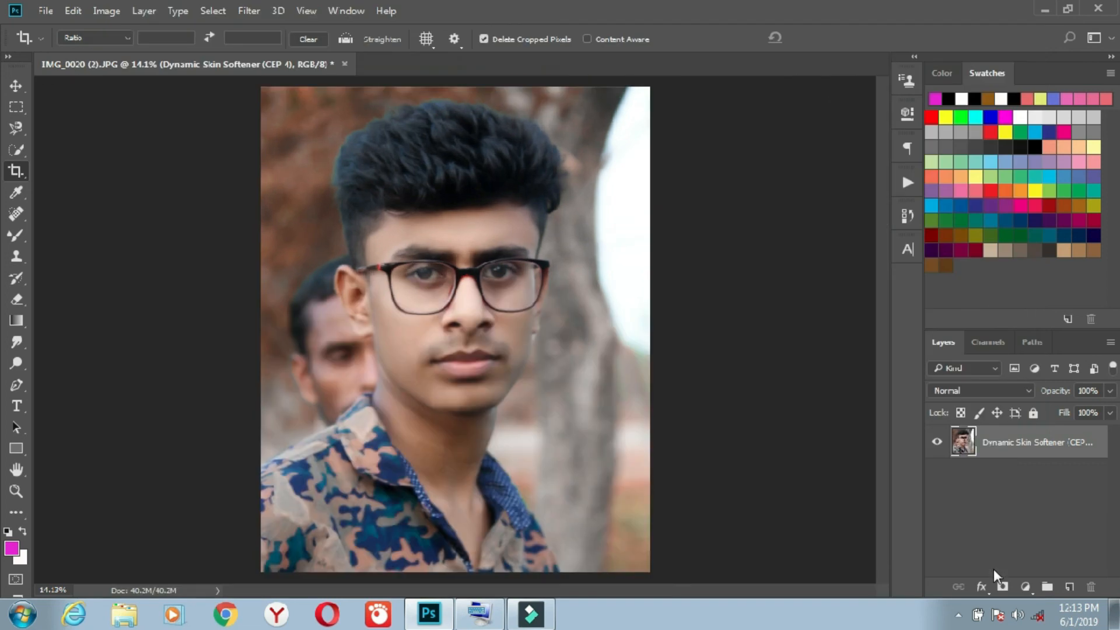